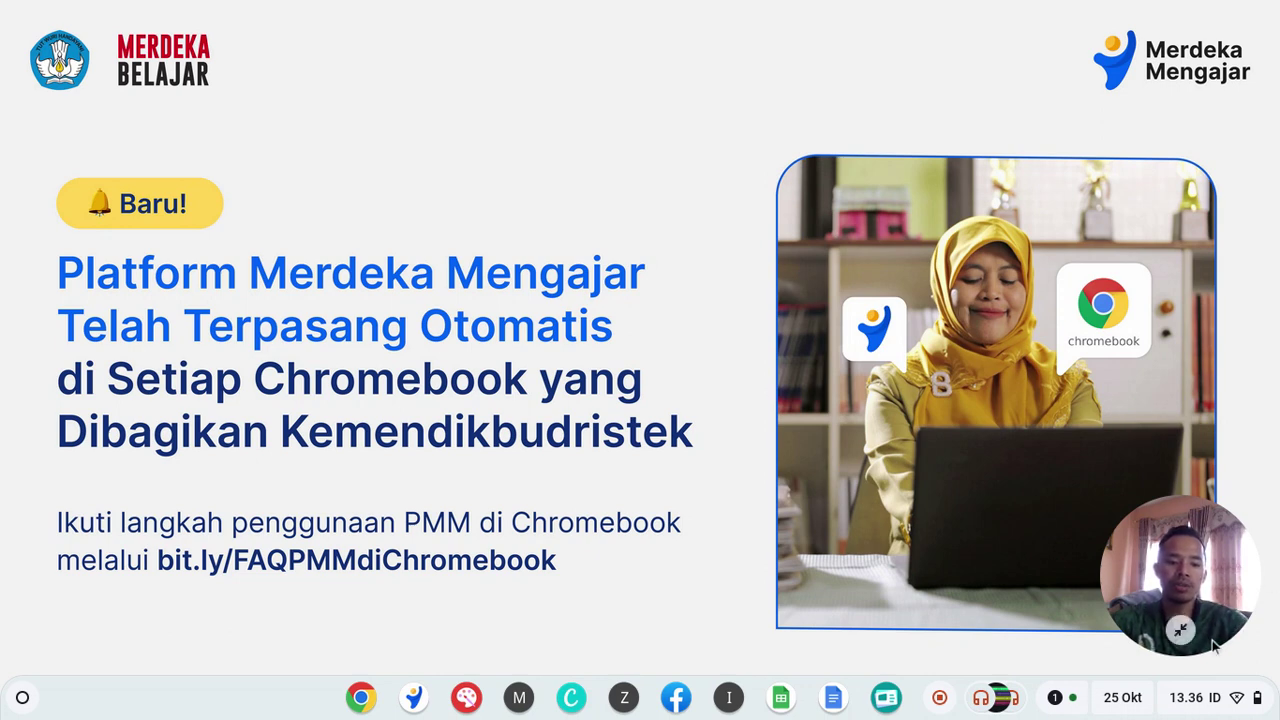
Step: Check the Chromebook's ChromeOS version and update information in the system settings and close the settings
{"action": "left_click", "coordinate": [1236, 706]}
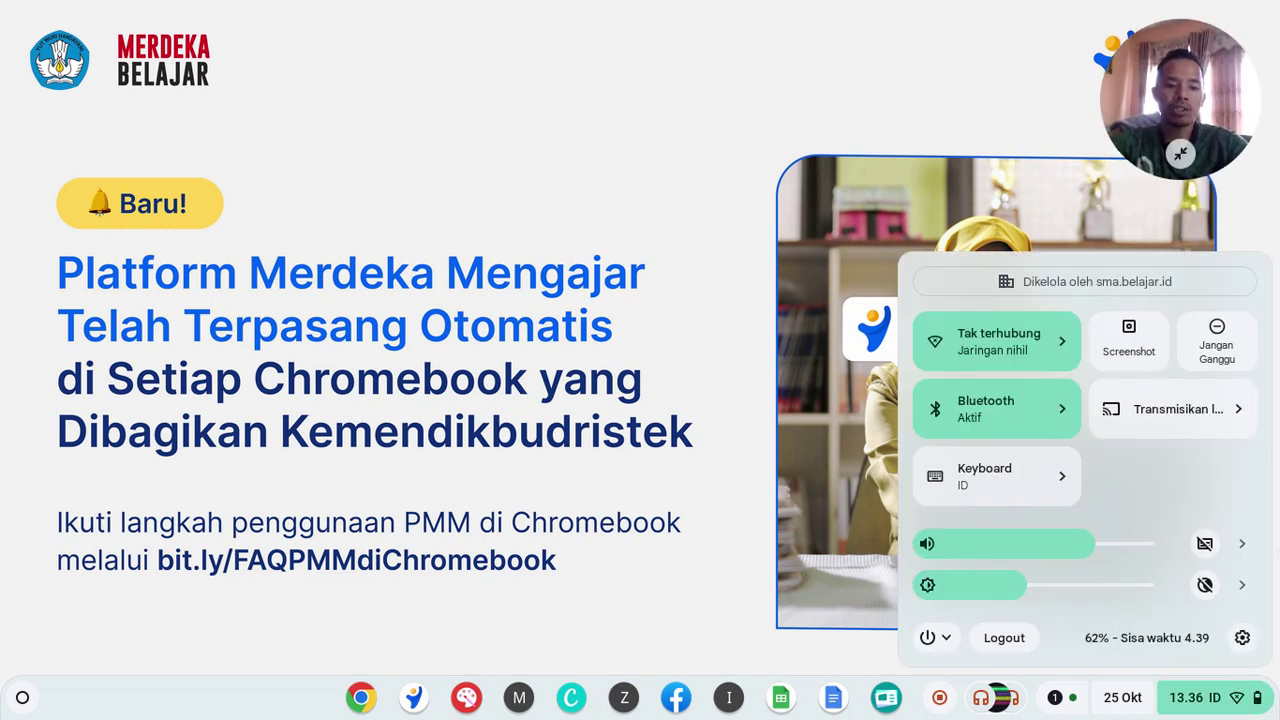
{"action": "left_click", "coordinate": [1242, 639]}
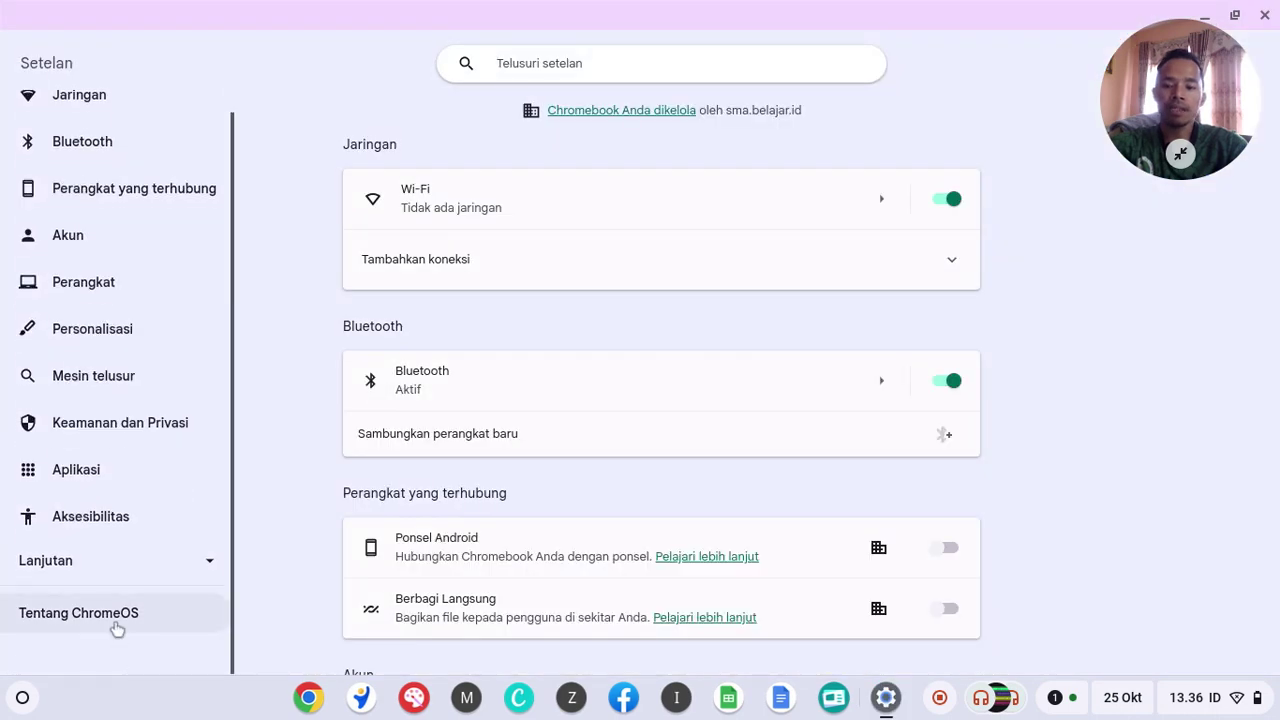
{"action": "left_click", "coordinate": [115, 618]}
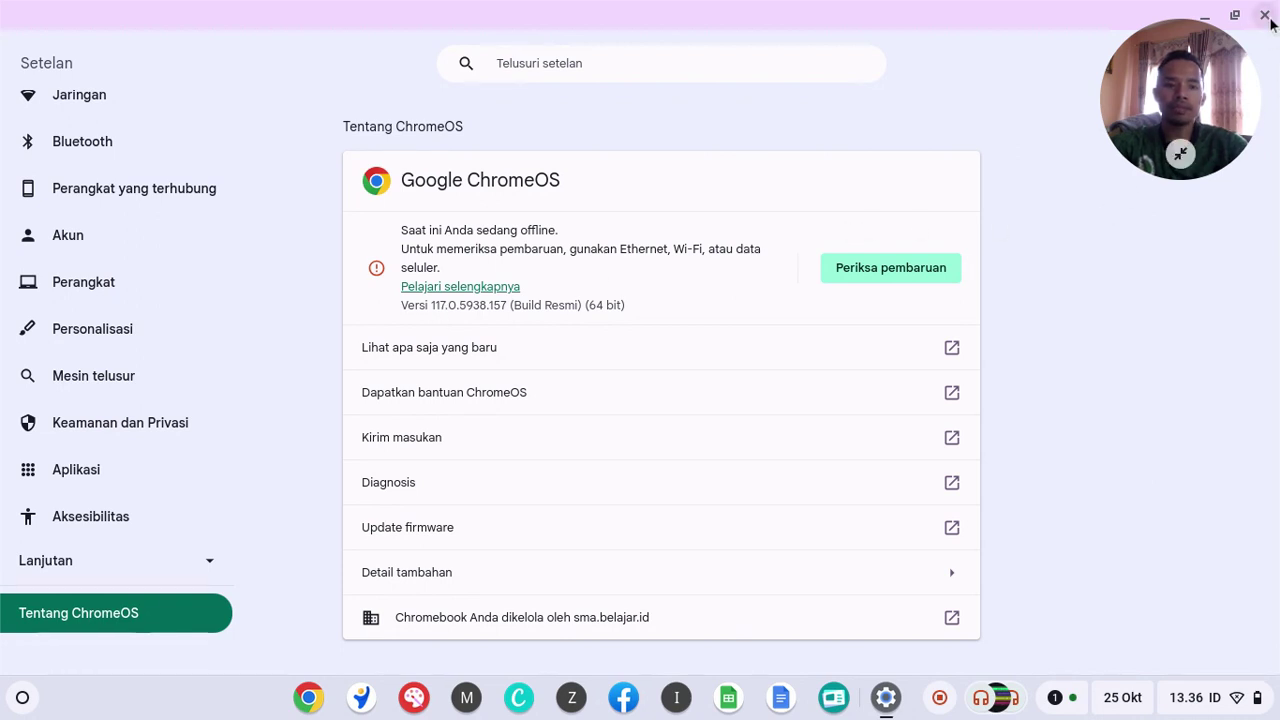
{"action": "mouse_move", "coordinate": [1108, 110]}
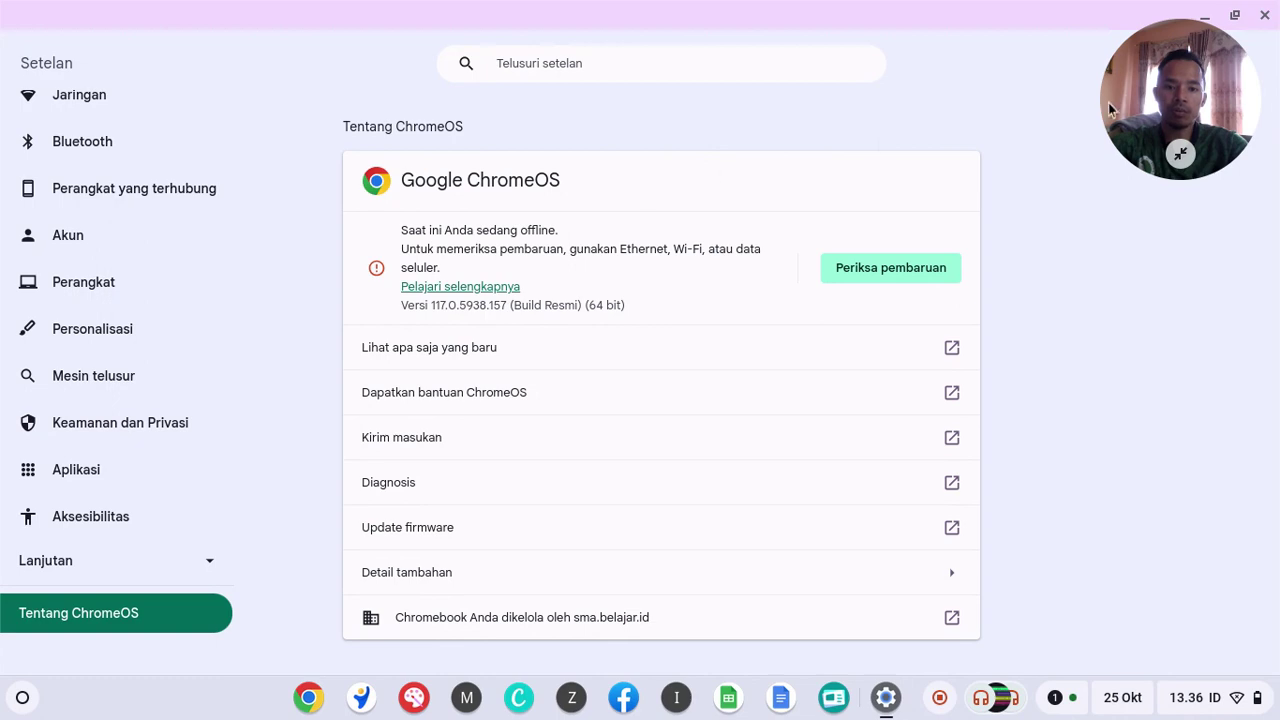
{"action": "left_click", "coordinate": [1264, 15]}
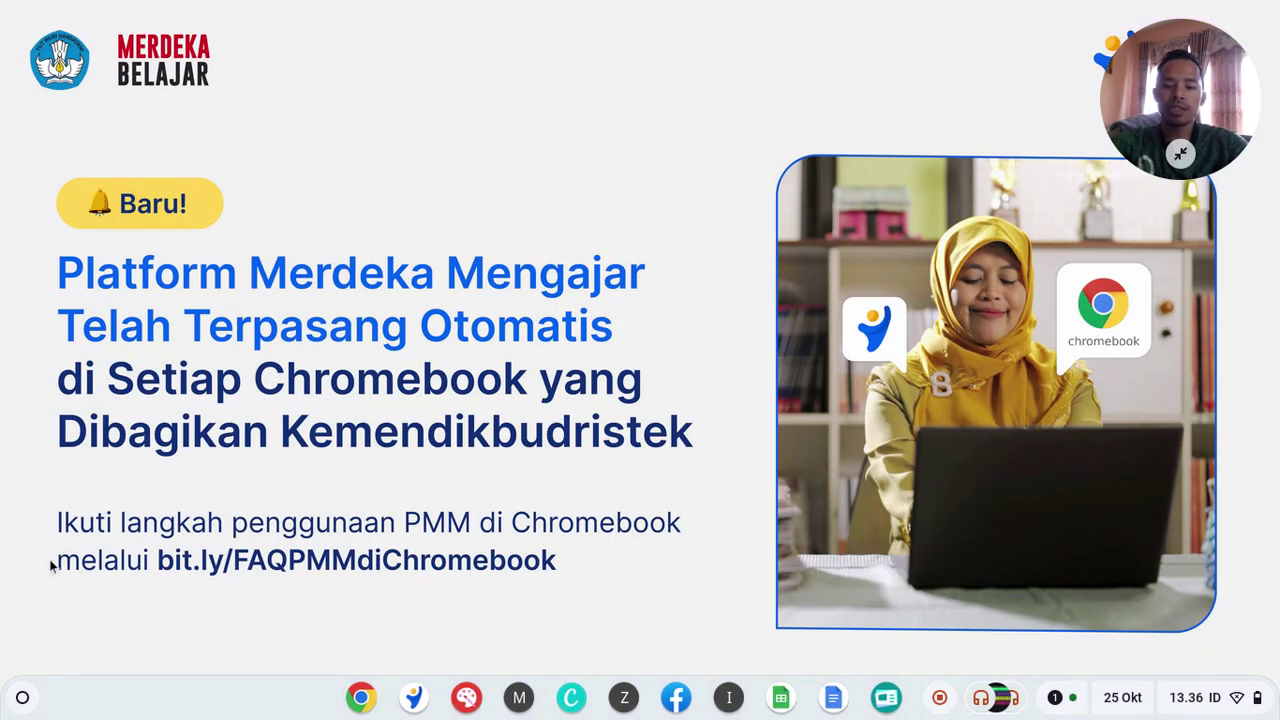
Step: Open Google Drive from the installed apps and check the device's network status
{"action": "left_click", "coordinate": [23, 703]}
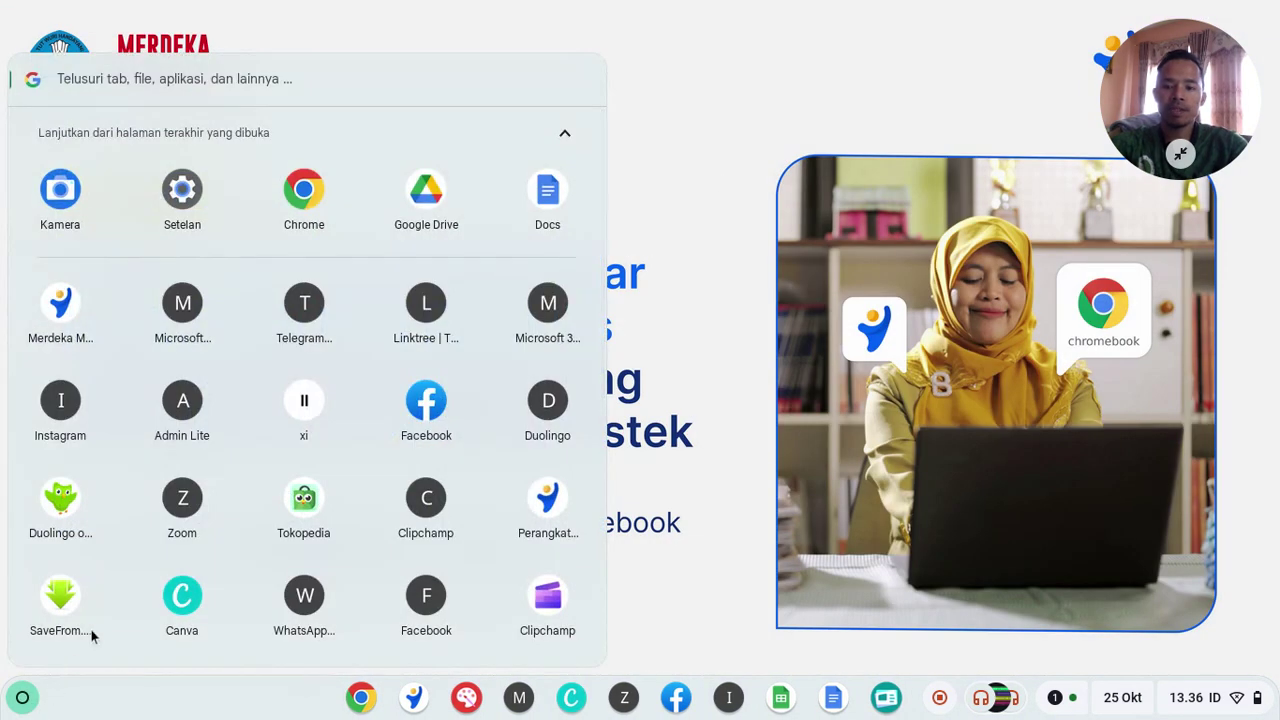
{"action": "scroll", "coordinate": [286, 551], "scroll_direction": "down", "scroll_amount": 5}
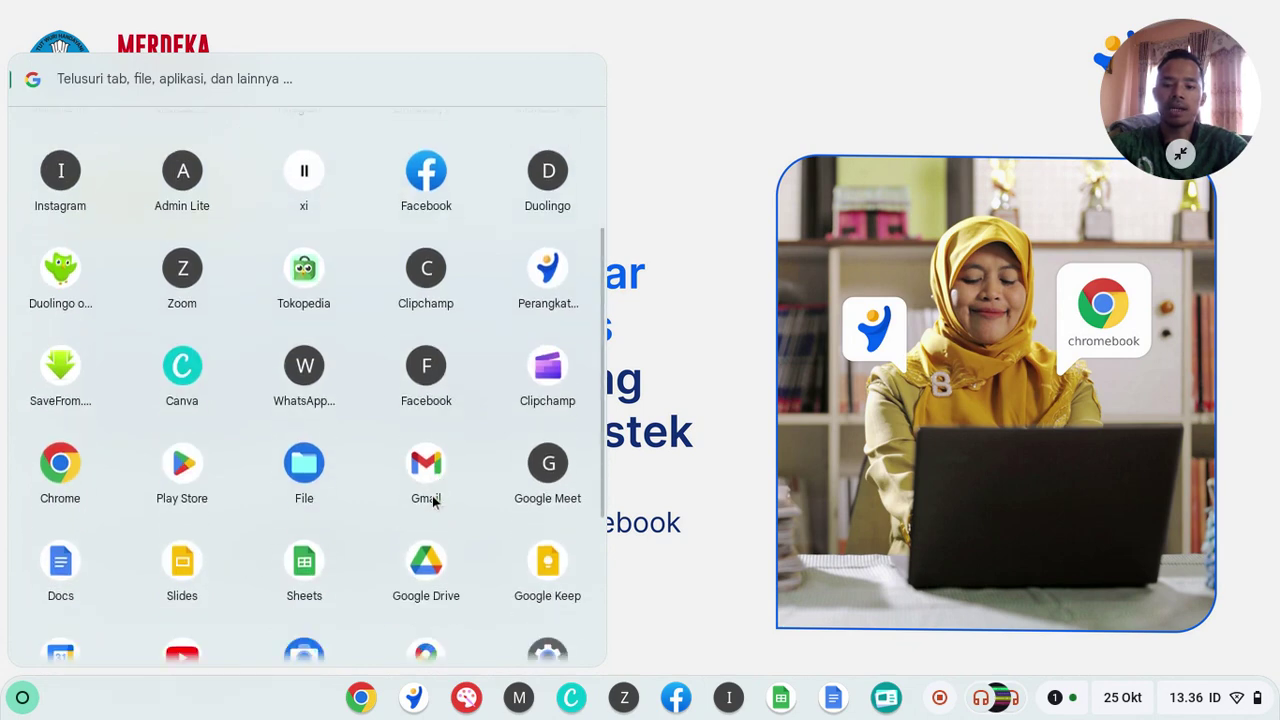
{"action": "left_click", "coordinate": [428, 548]}
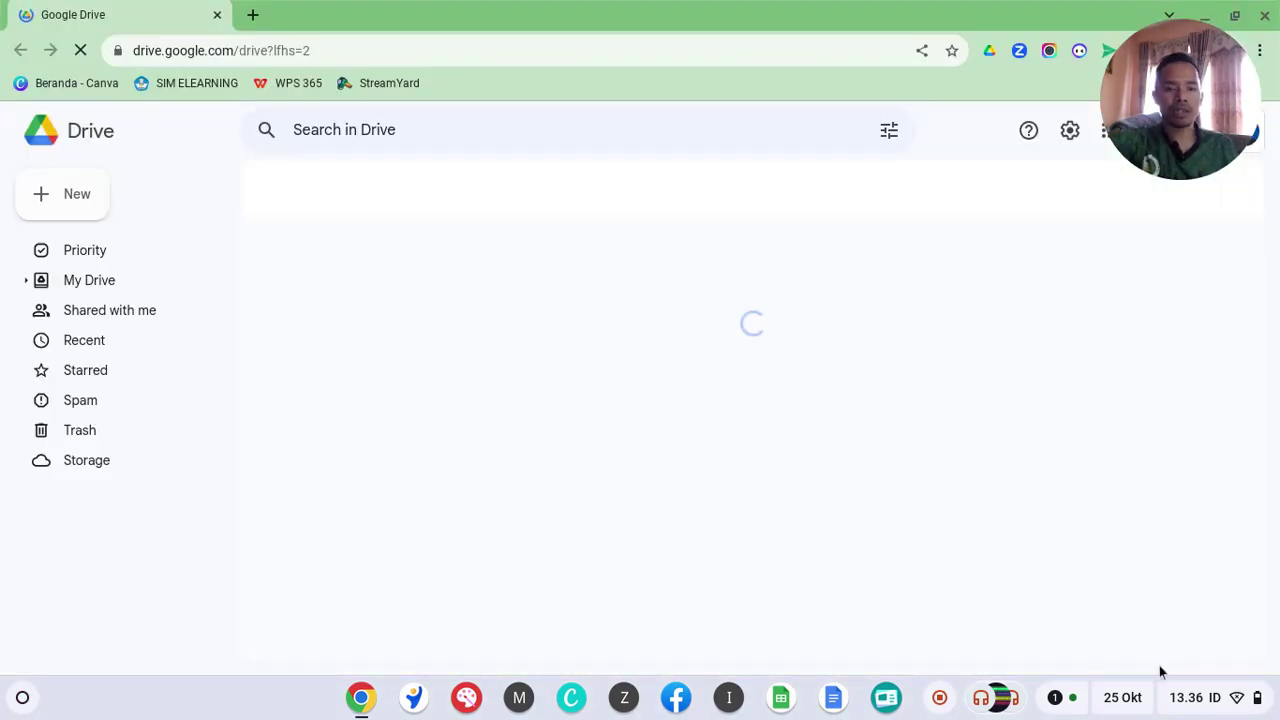
{"action": "left_click", "coordinate": [1238, 707]}
{"action": "left_click", "coordinate": [1238, 707]}
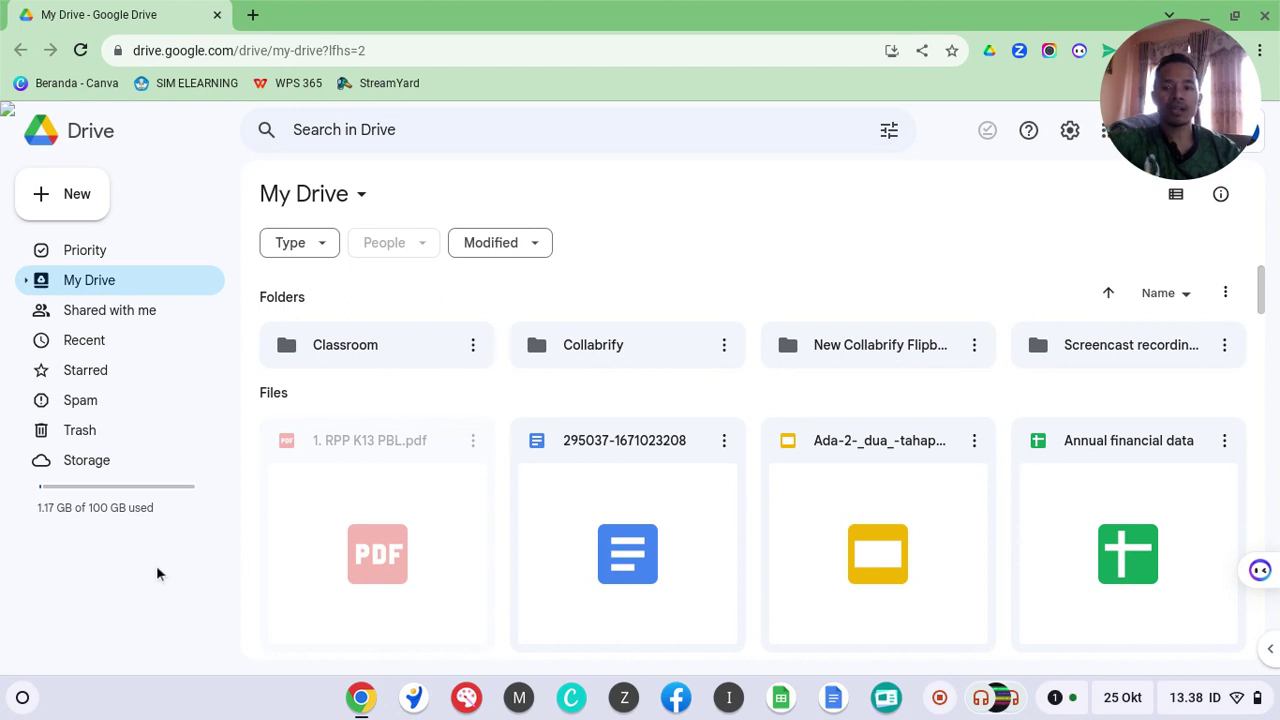
Step: View Drive's Priority page and return to My Drive
{"action": "left_click", "coordinate": [113, 259]}
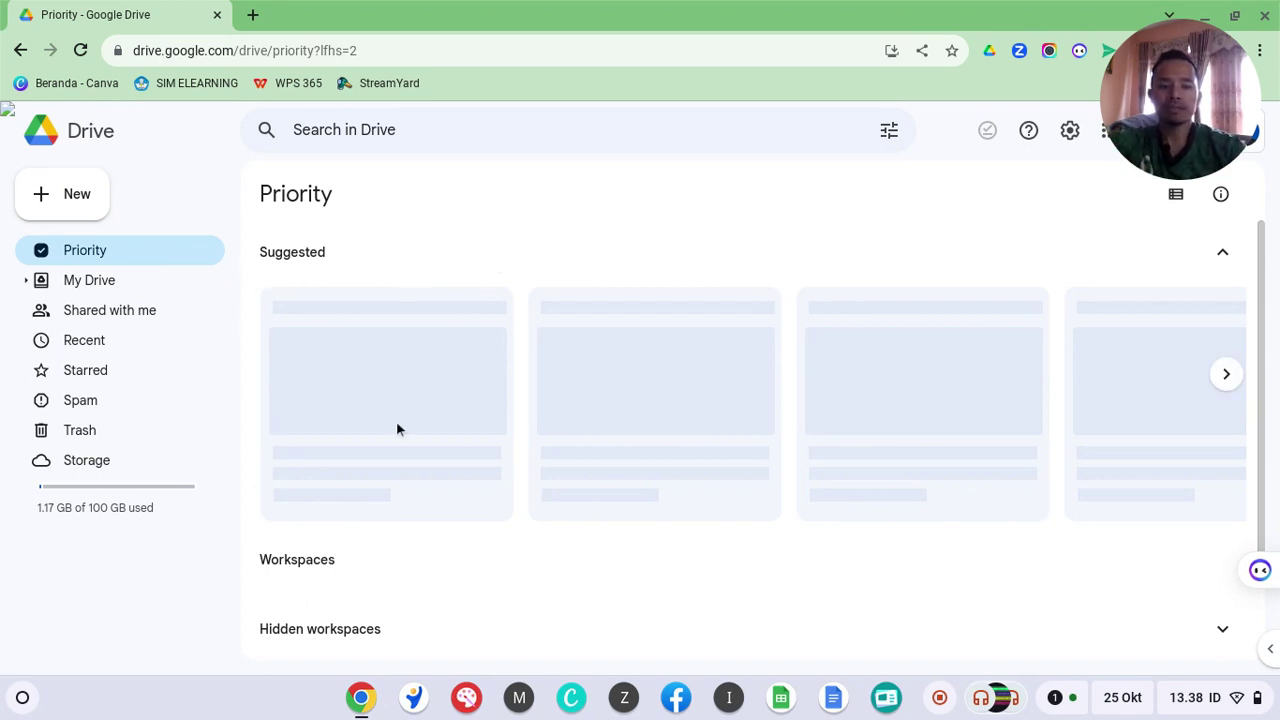
{"action": "scroll", "coordinate": [421, 442], "scroll_direction": "down", "scroll_amount": 1}
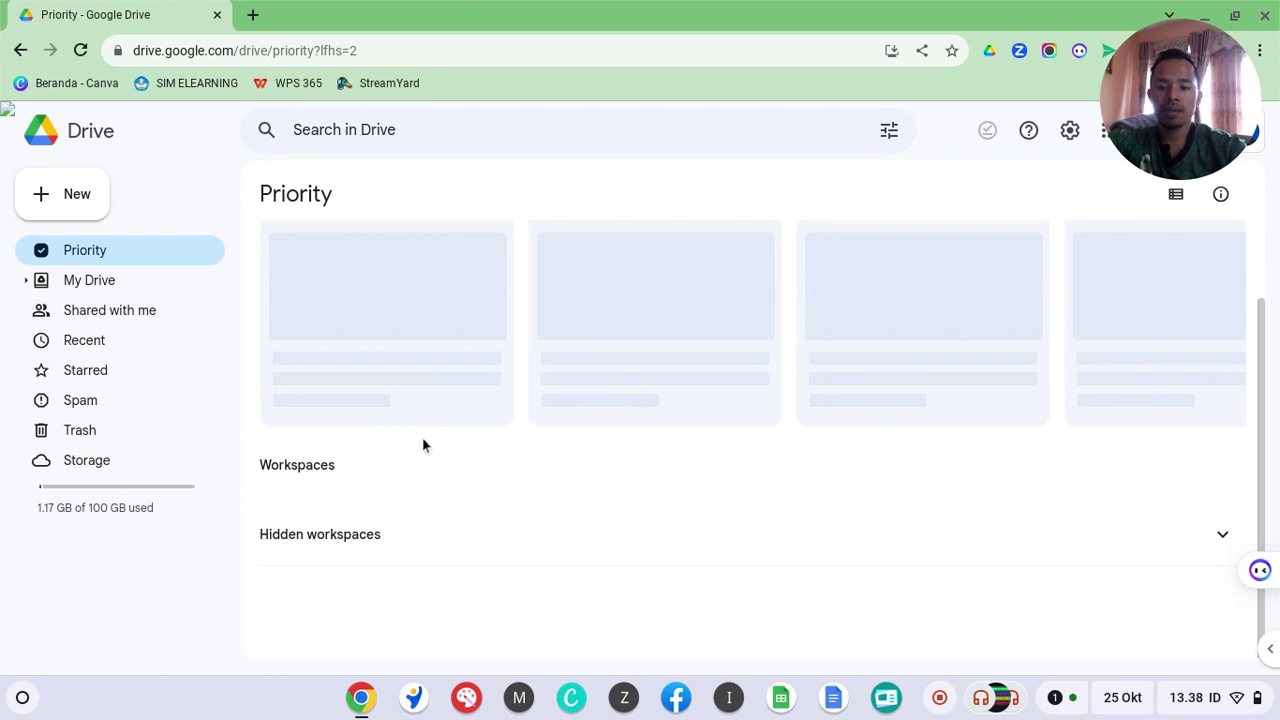
{"action": "left_click", "coordinate": [109, 290]}
{"action": "left_click", "coordinate": [142, 286]}
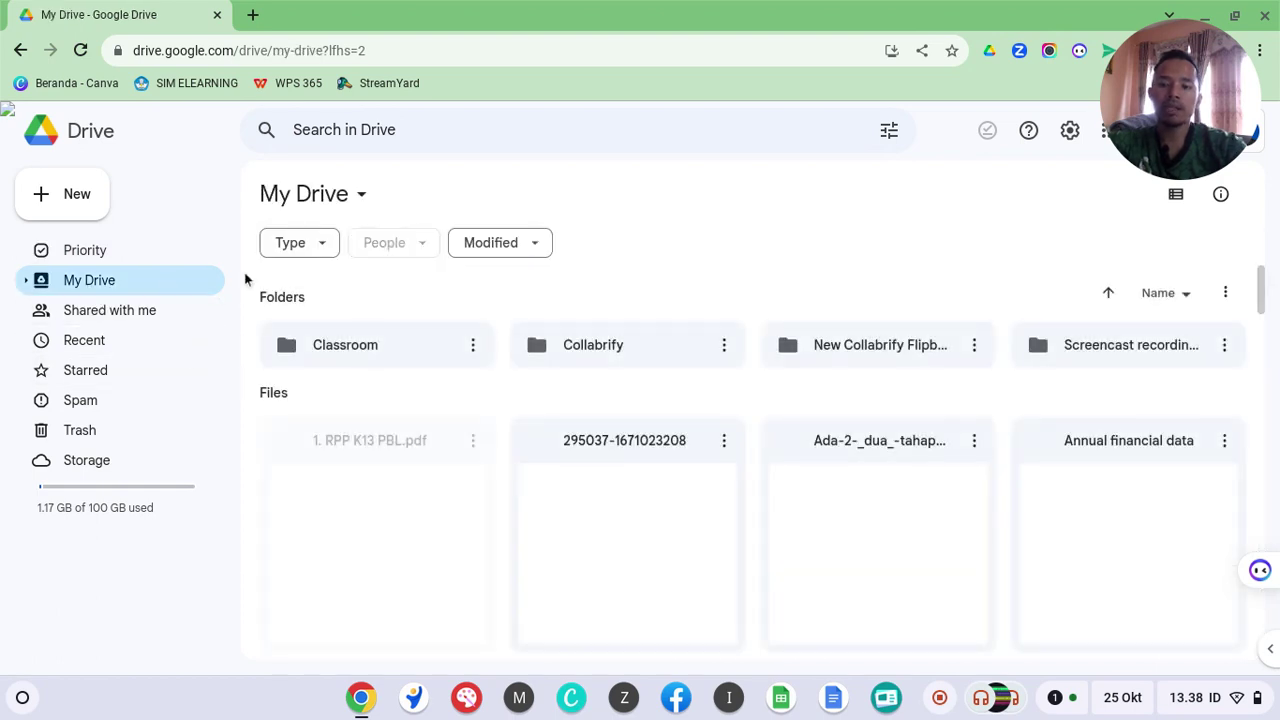
Step: Open the presentation "Ada-2-_dua_-tahap-seleksi-Calon-Guru-Penggerak_" from My Drive and look through its available editing commands
{"action": "scroll", "coordinate": [872, 319], "scroll_direction": "down", "scroll_amount": 1}
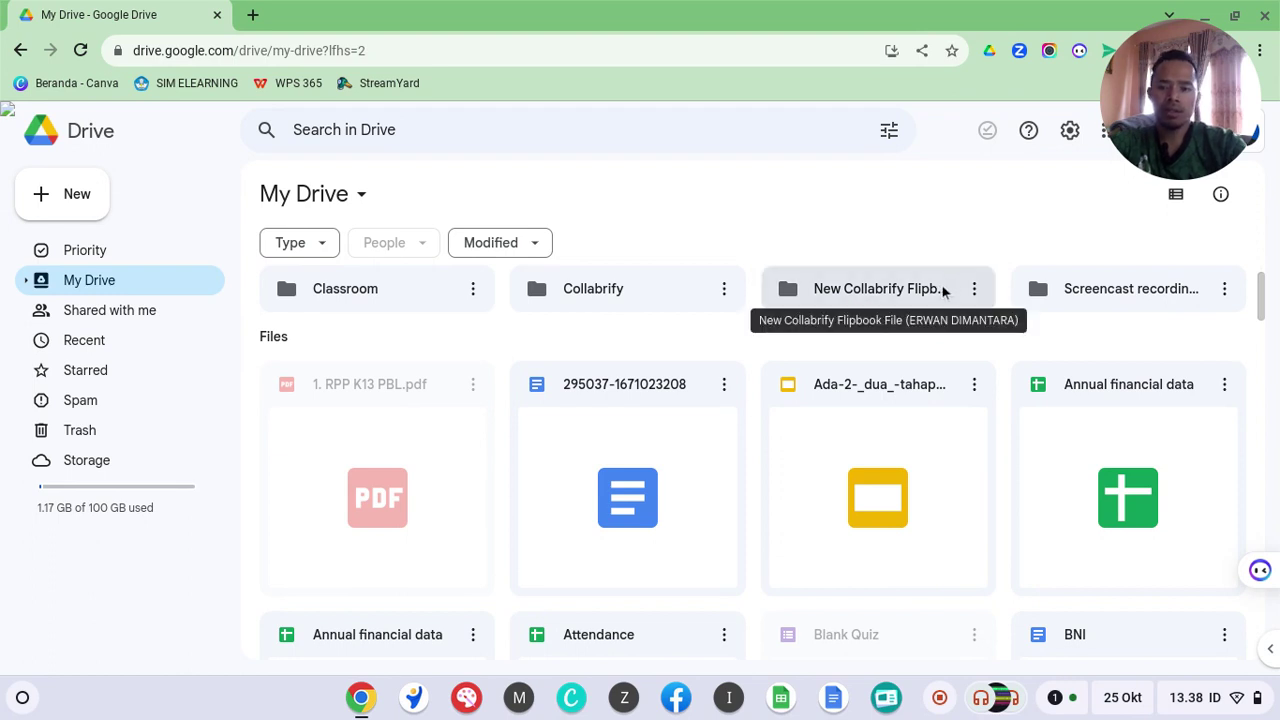
{"action": "scroll", "coordinate": [672, 395], "scroll_direction": "down", "scroll_amount": 1}
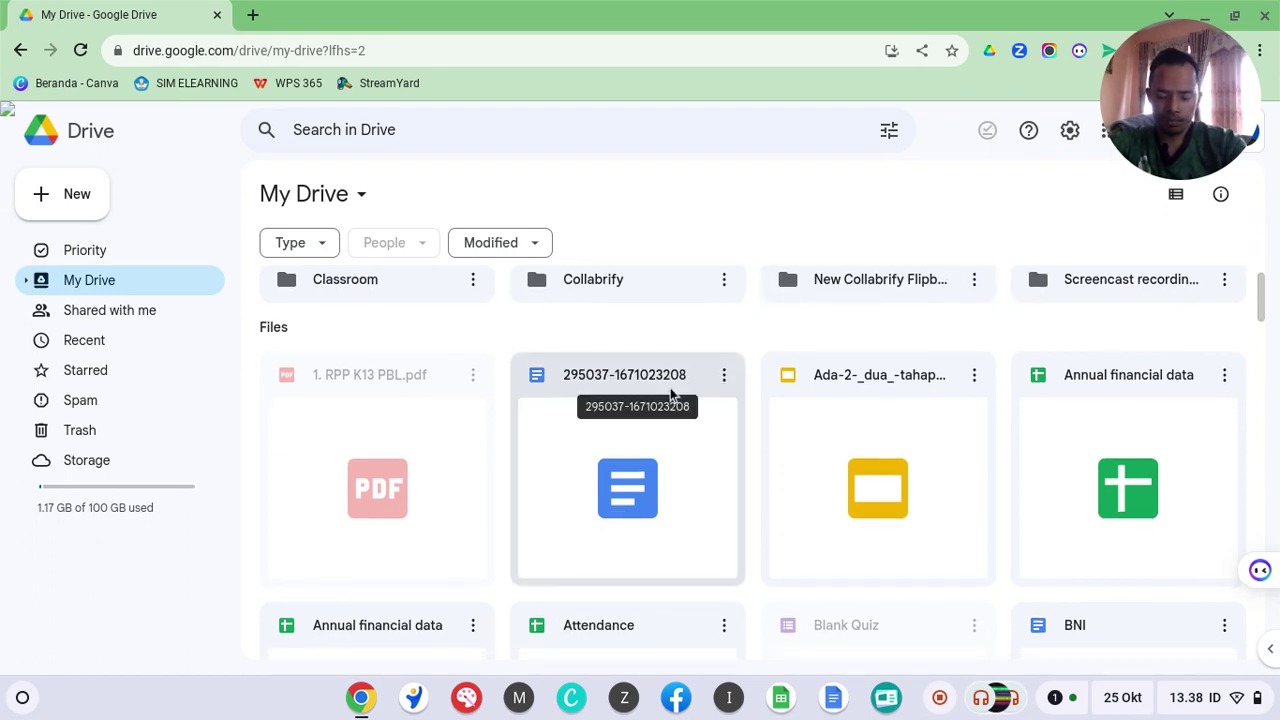
{"action": "scroll", "coordinate": [672, 390], "scroll_direction": "down", "scroll_amount": 2}
{"action": "scroll", "coordinate": [672, 390], "scroll_direction": "up", "scroll_amount": 2}
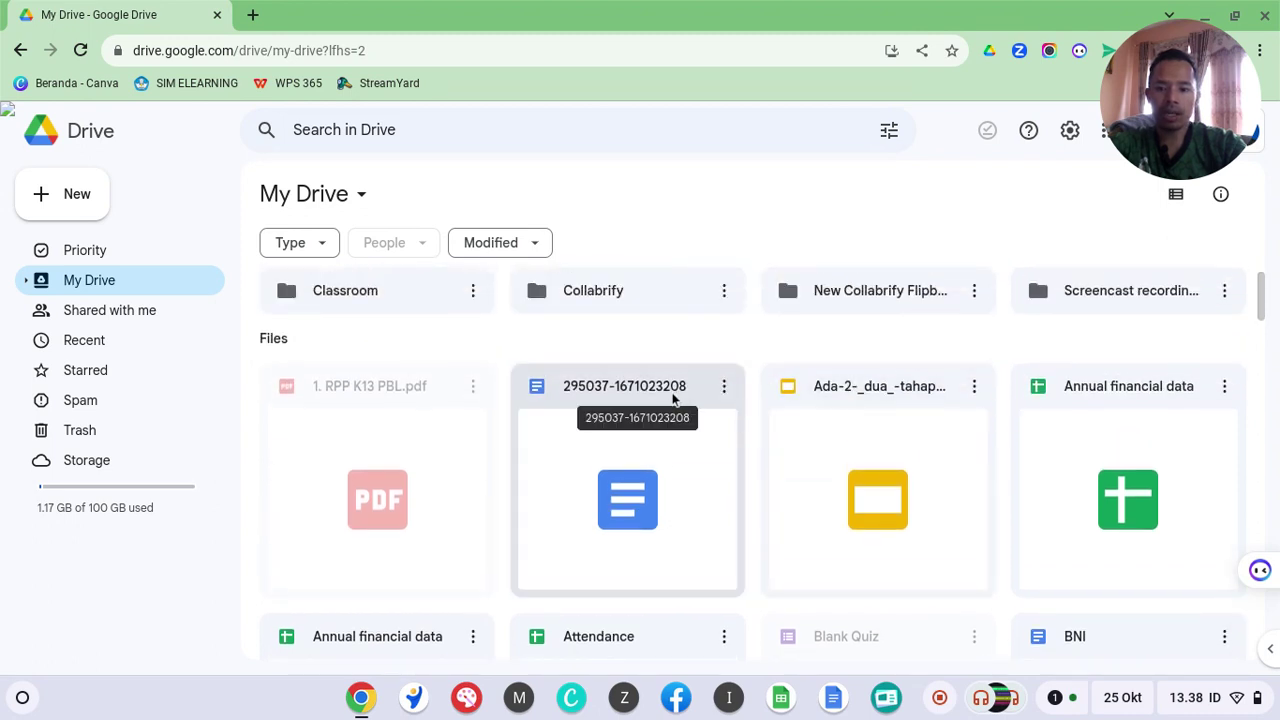
{"action": "scroll", "coordinate": [672, 397], "scroll_direction": "down", "scroll_amount": 1}
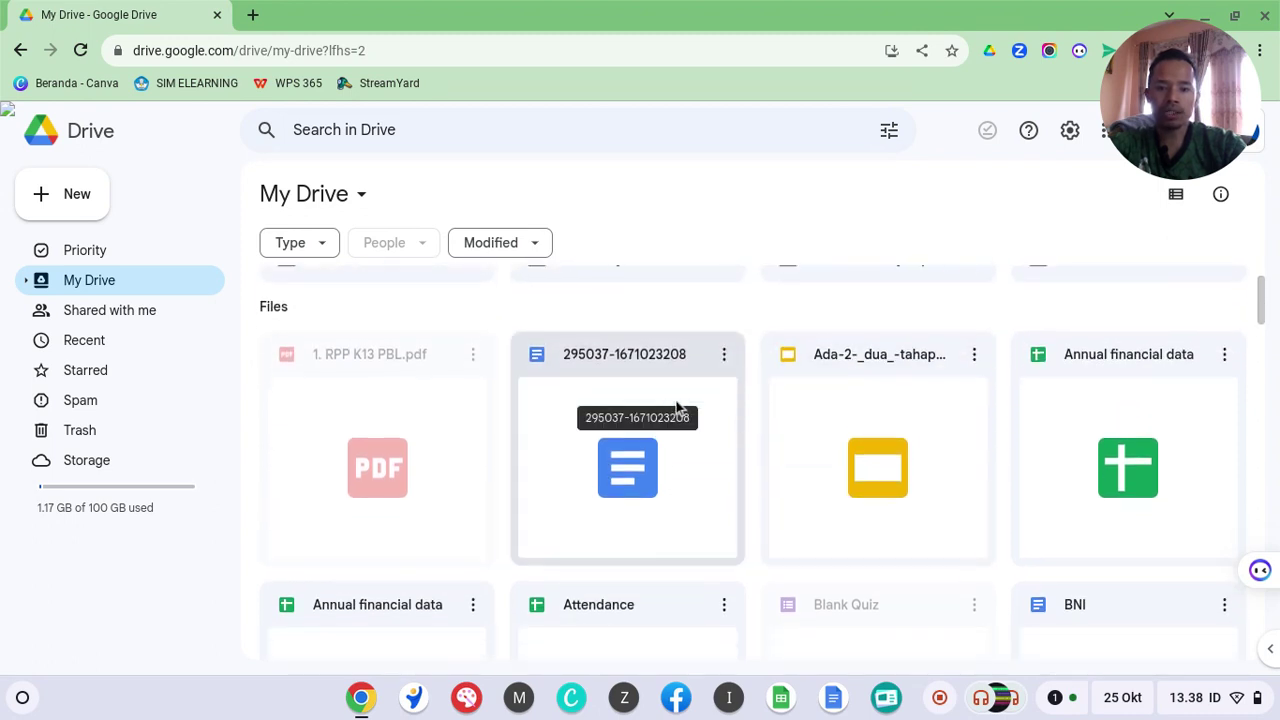
{"action": "double_click", "coordinate": [857, 402]}
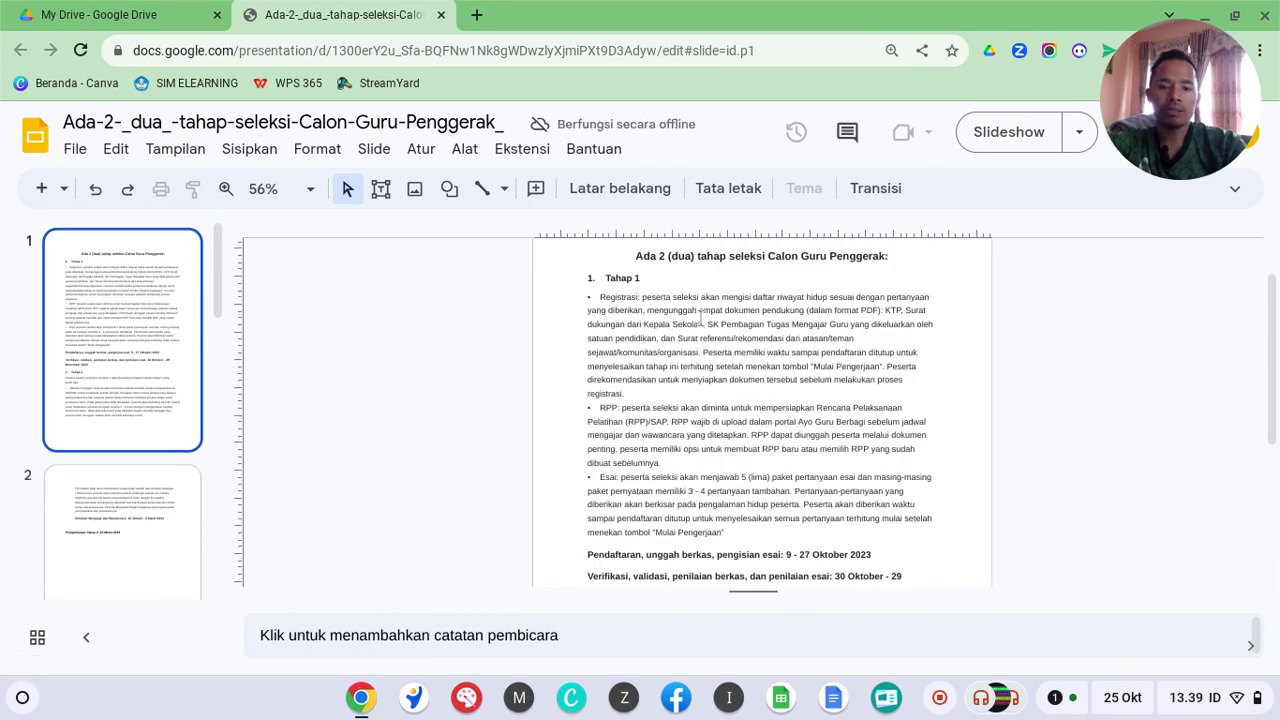
{"action": "left_click", "coordinate": [124, 153]}
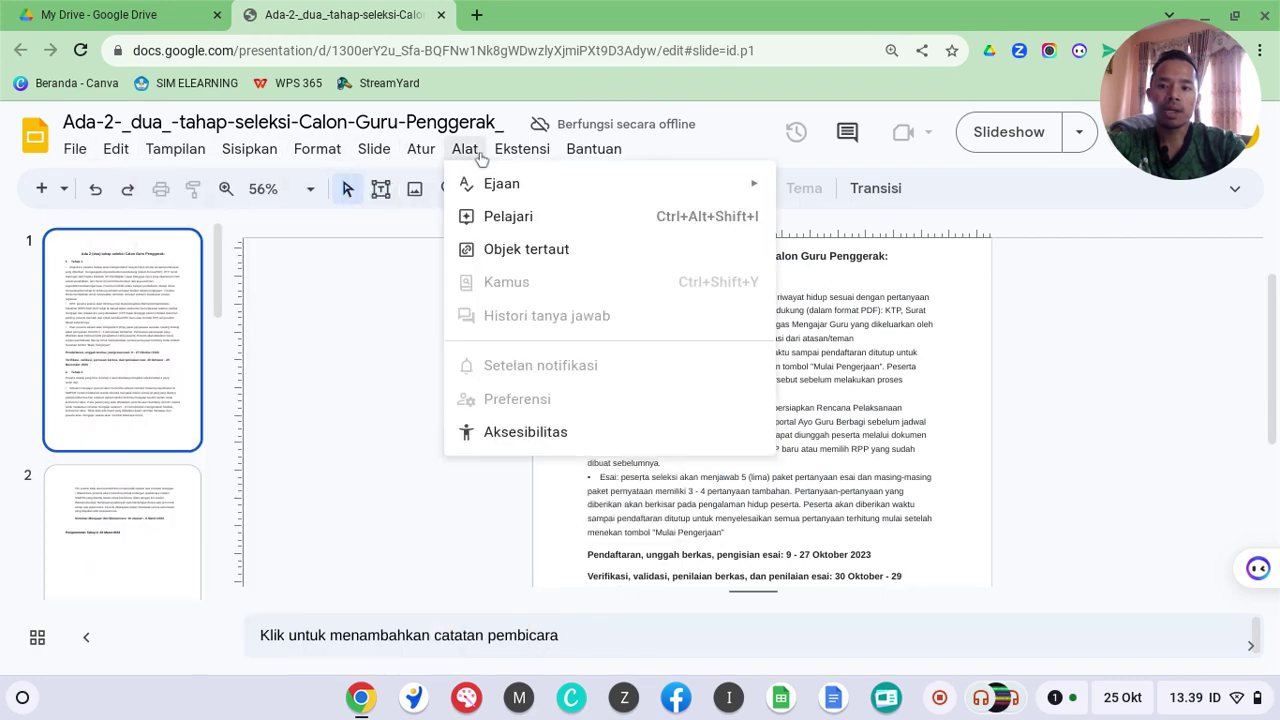
{"action": "left_click", "coordinate": [383, 293]}
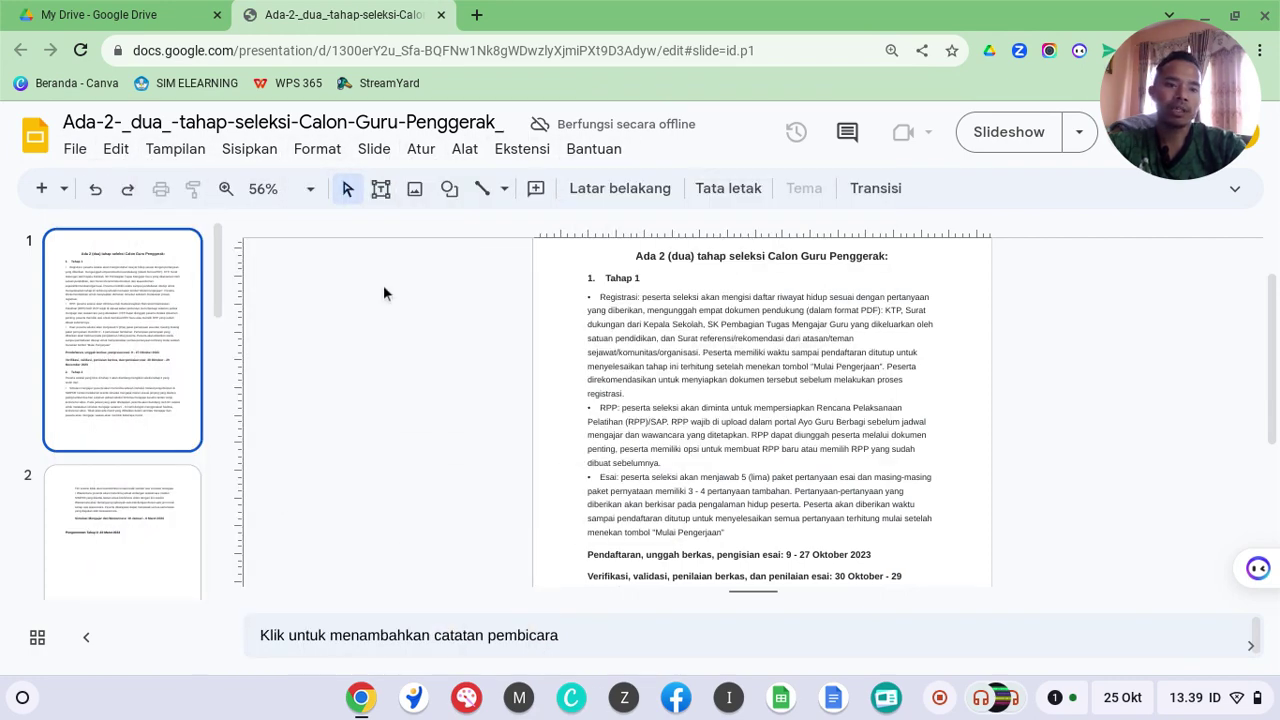
{"action": "left_click", "coordinate": [114, 6]}
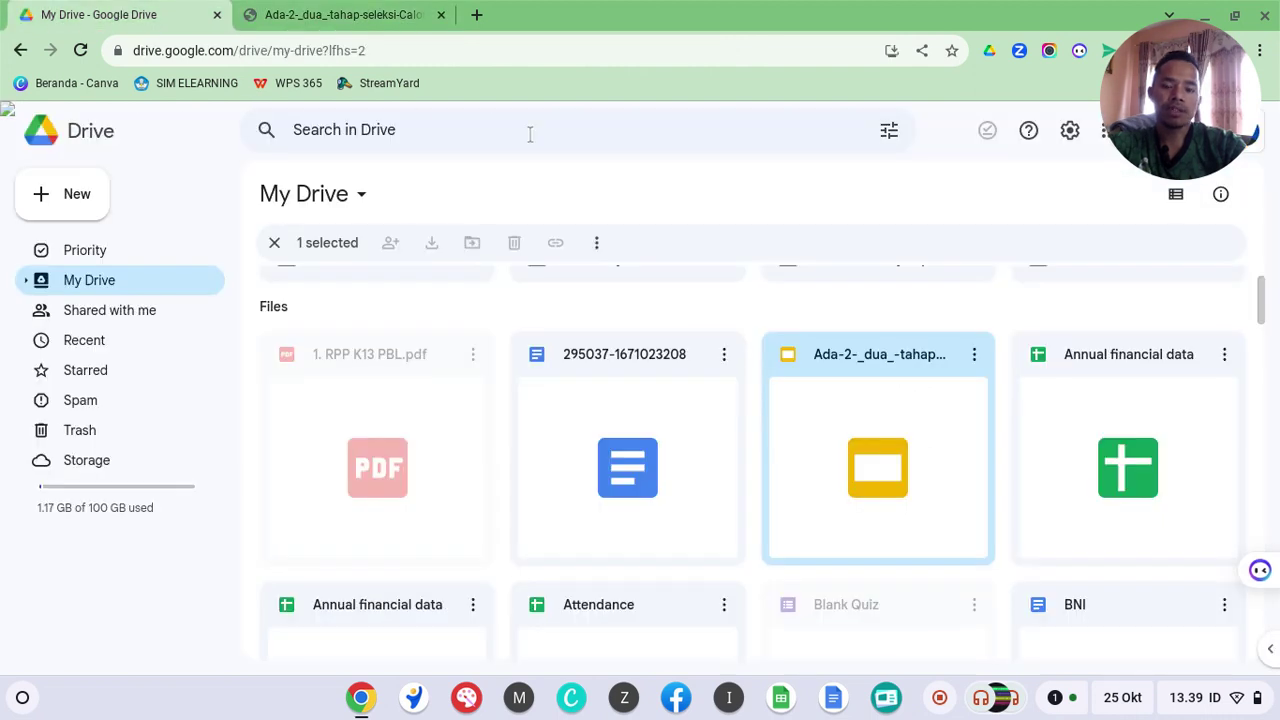
{"action": "scroll", "coordinate": [1003, 285], "scroll_direction": "down", "scroll_amount": 1}
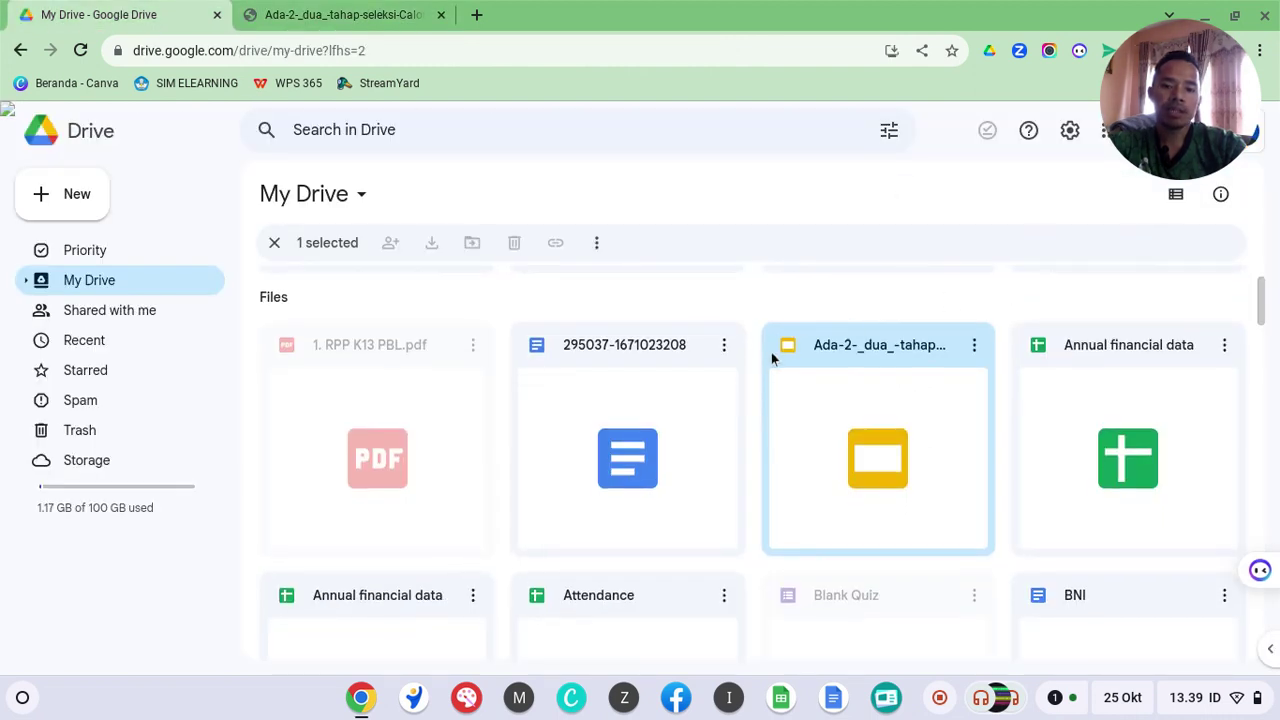
{"action": "double_click", "coordinate": [604, 430]}
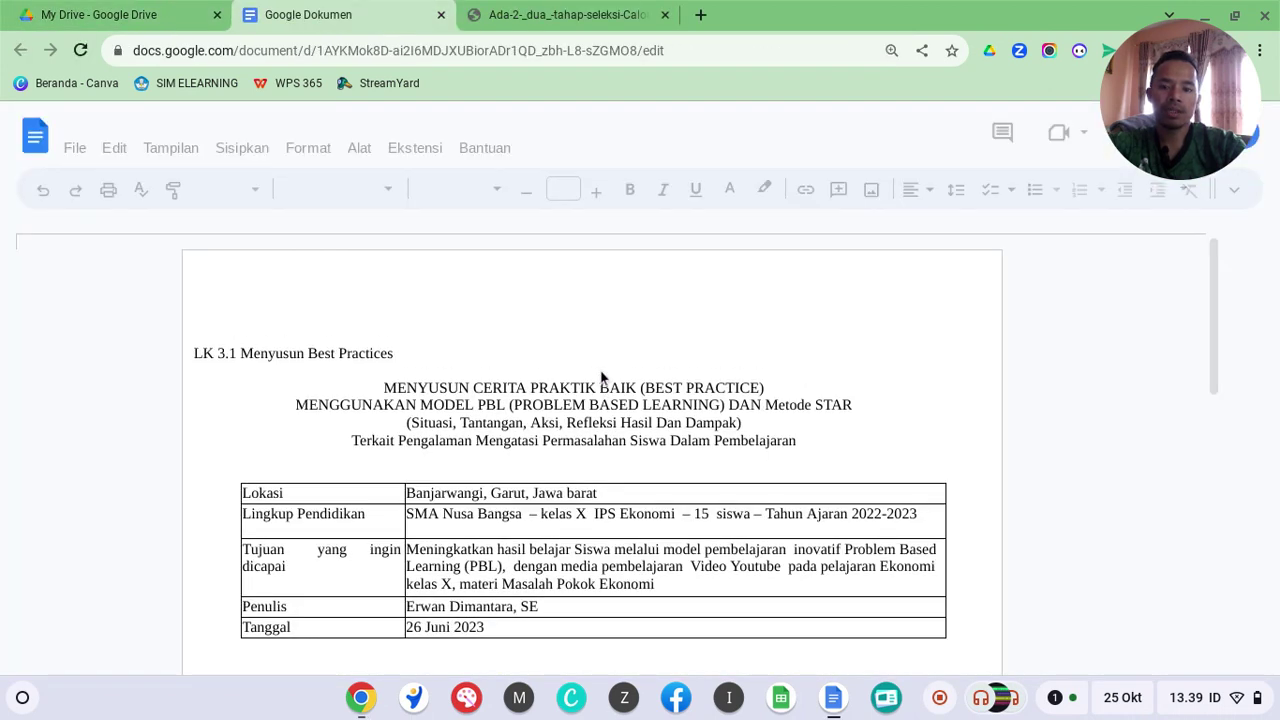
{"action": "scroll", "coordinate": [530, 399], "scroll_direction": "down", "scroll_amount": 5}
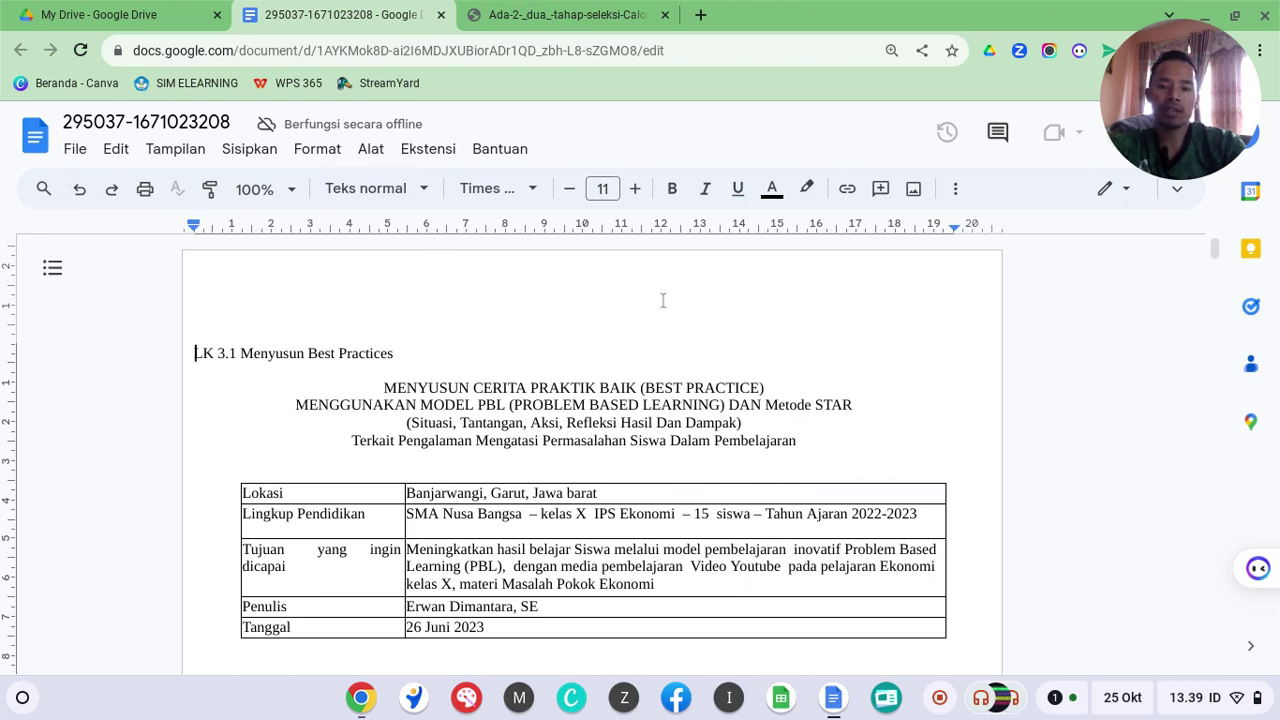
{"action": "scroll", "coordinate": [664, 300], "scroll_direction": "down", "scroll_amount": 2}
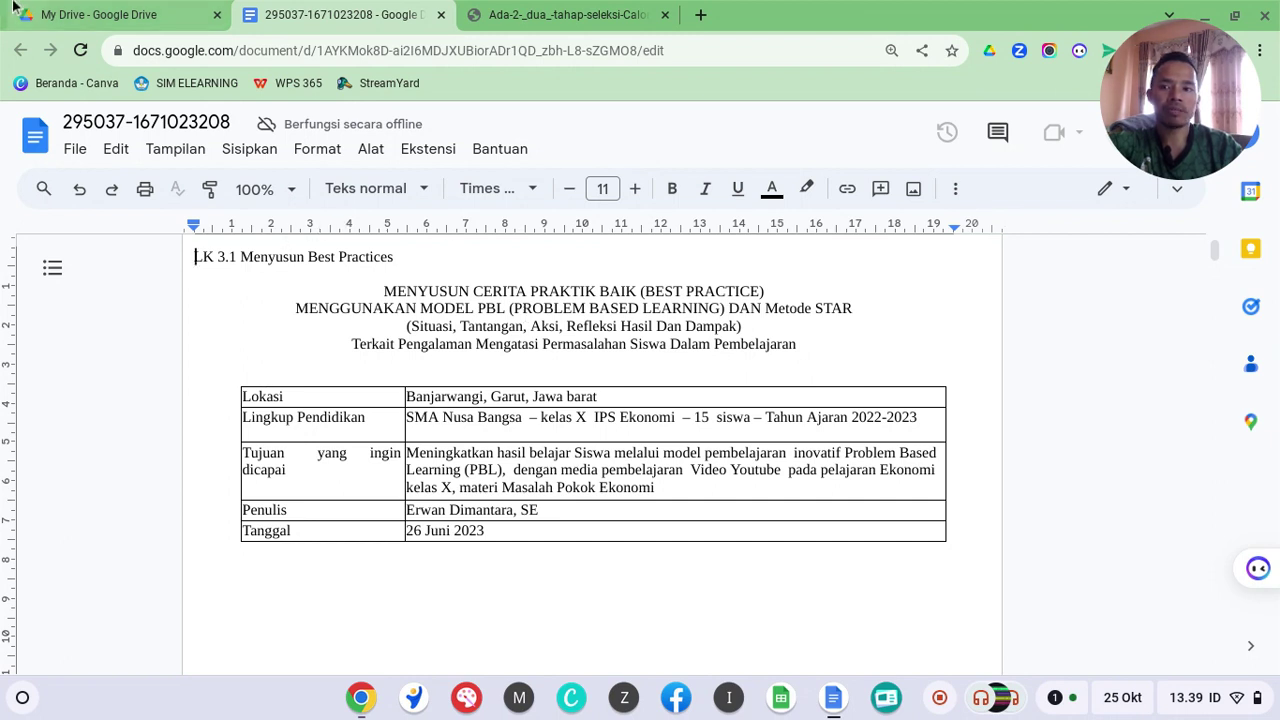
Step: Return to My Drive and open the first "Annual financial data" spreadsheet in the file list
{"action": "left_click", "coordinate": [48, 19]}
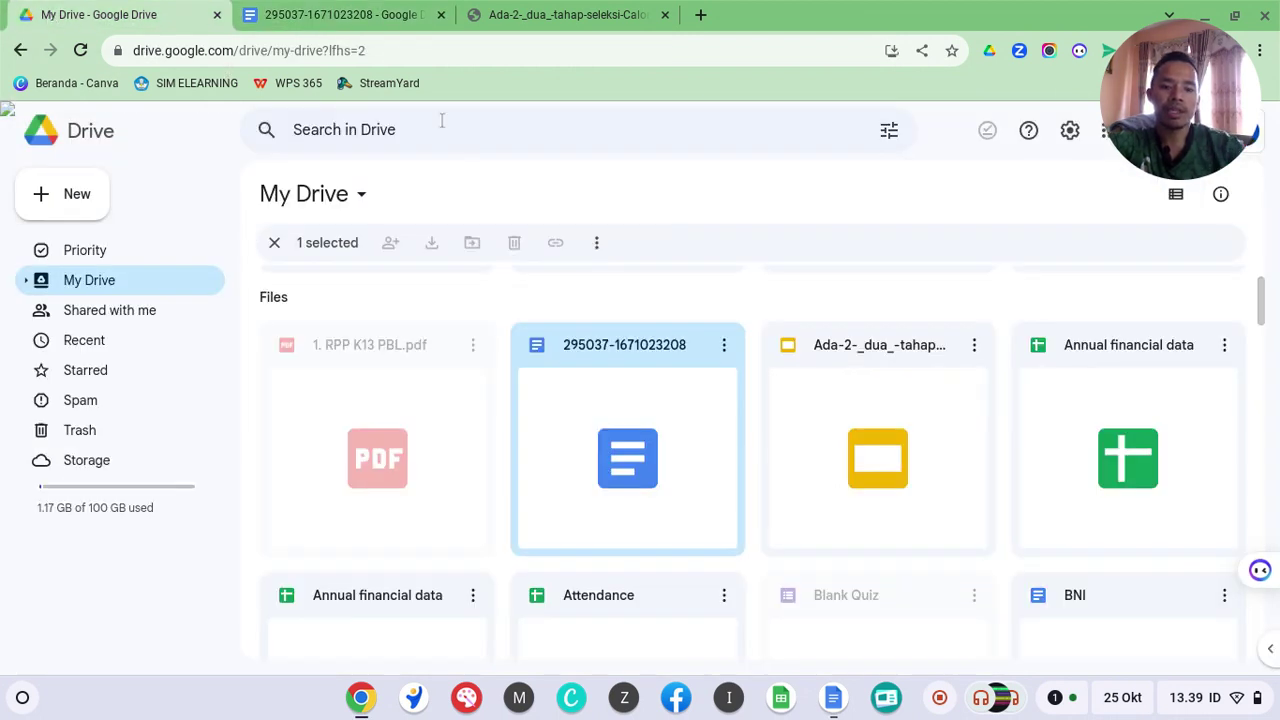
{"action": "scroll", "coordinate": [1160, 380], "scroll_direction": "down", "scroll_amount": 1}
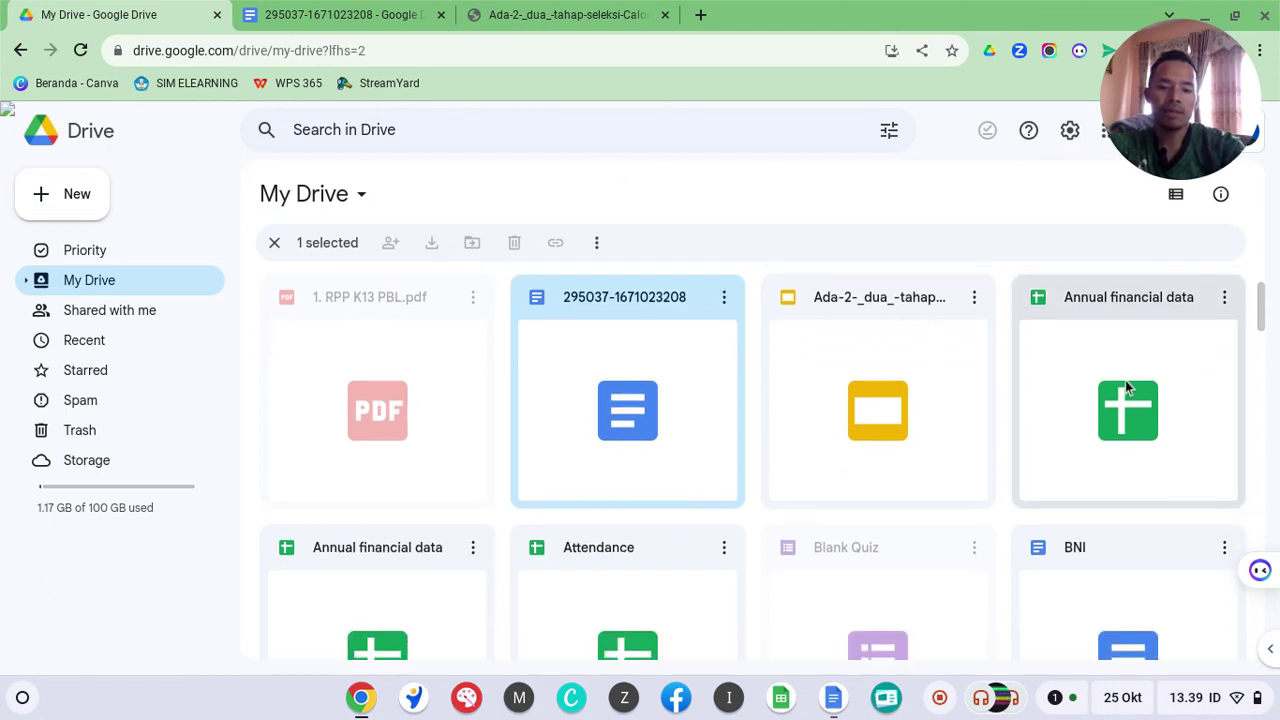
{"action": "scroll", "coordinate": [1127, 388], "scroll_direction": "down", "scroll_amount": 3}
{"action": "scroll", "coordinate": [869, 457], "scroll_direction": "up", "scroll_amount": 2}
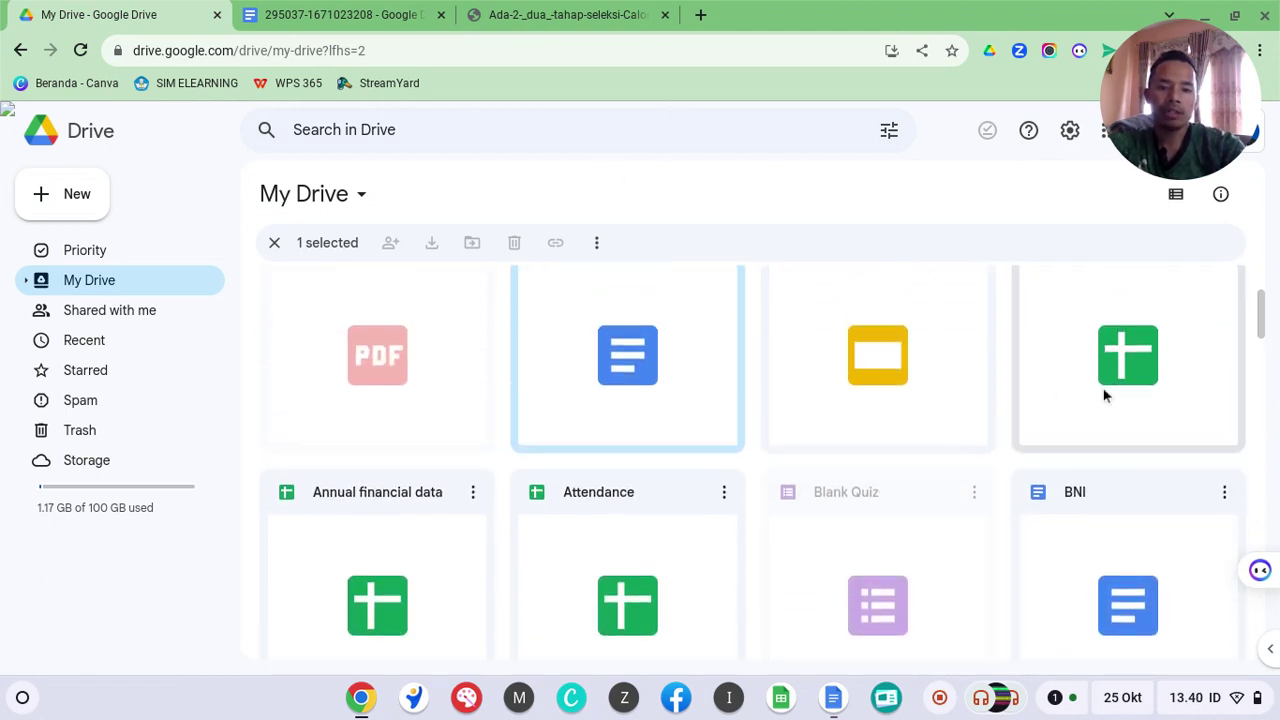
{"action": "scroll", "coordinate": [1105, 396], "scroll_direction": "up", "scroll_amount": 2}
{"action": "double_click", "coordinate": [1103, 411]}
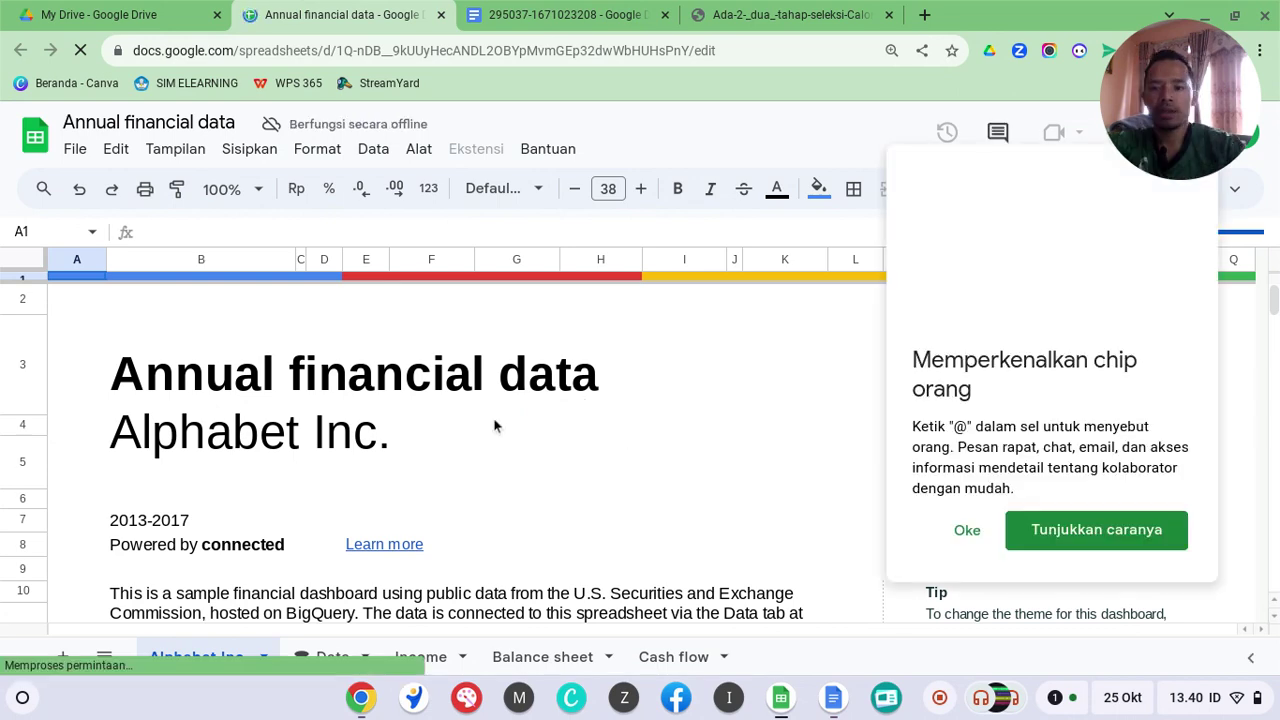
Step: Dismiss the people chip introduction and review the Alphabet Inc. sheet from its overview down to the yearly bar chart
{"action": "scroll", "coordinate": [769, 466], "scroll_direction": "down", "scroll_amount": 2}
{"action": "left_click", "coordinate": [967, 537]}
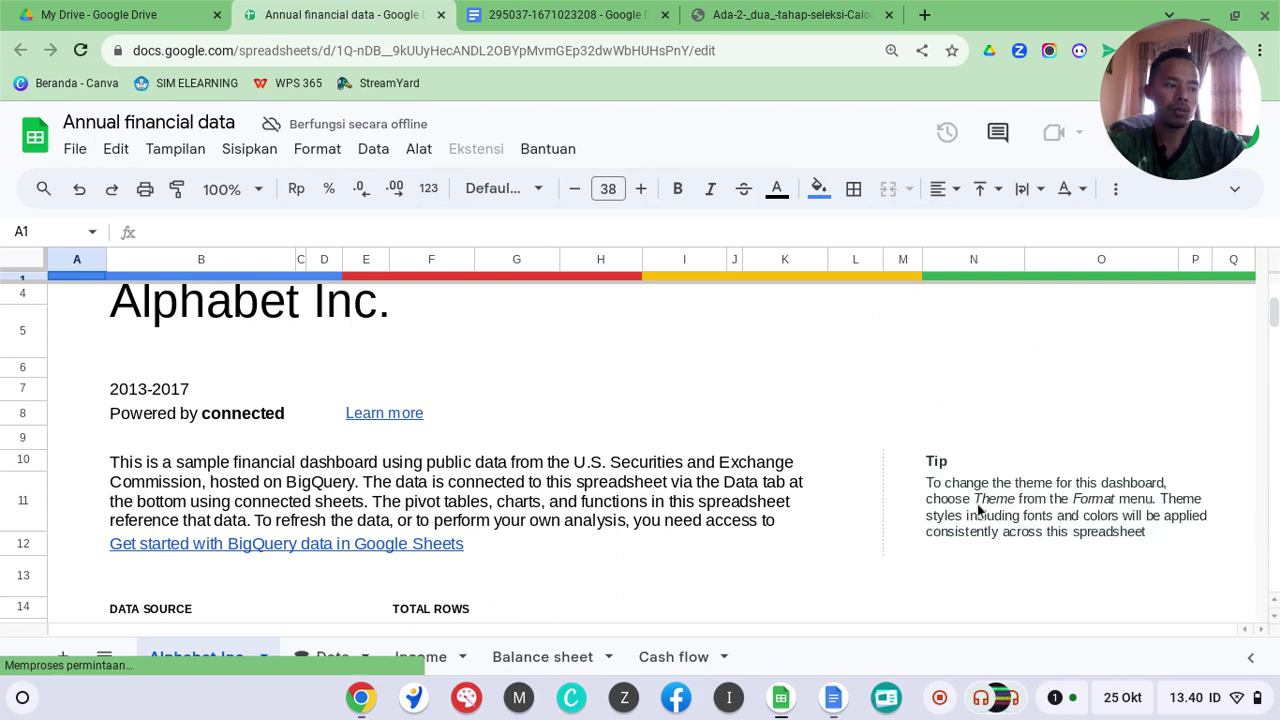
{"action": "scroll", "coordinate": [980, 506], "scroll_direction": "down", "scroll_amount": 2}
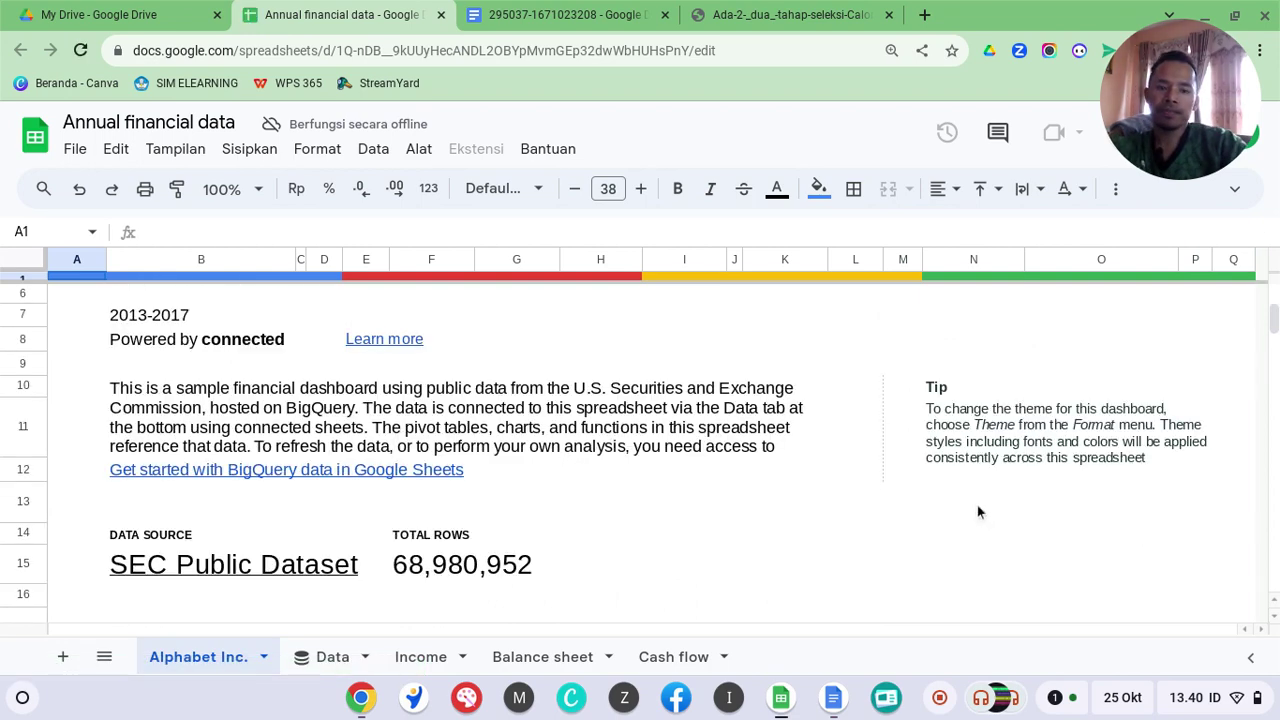
{"action": "scroll", "coordinate": [588, 512], "scroll_direction": "down", "scroll_amount": 2}
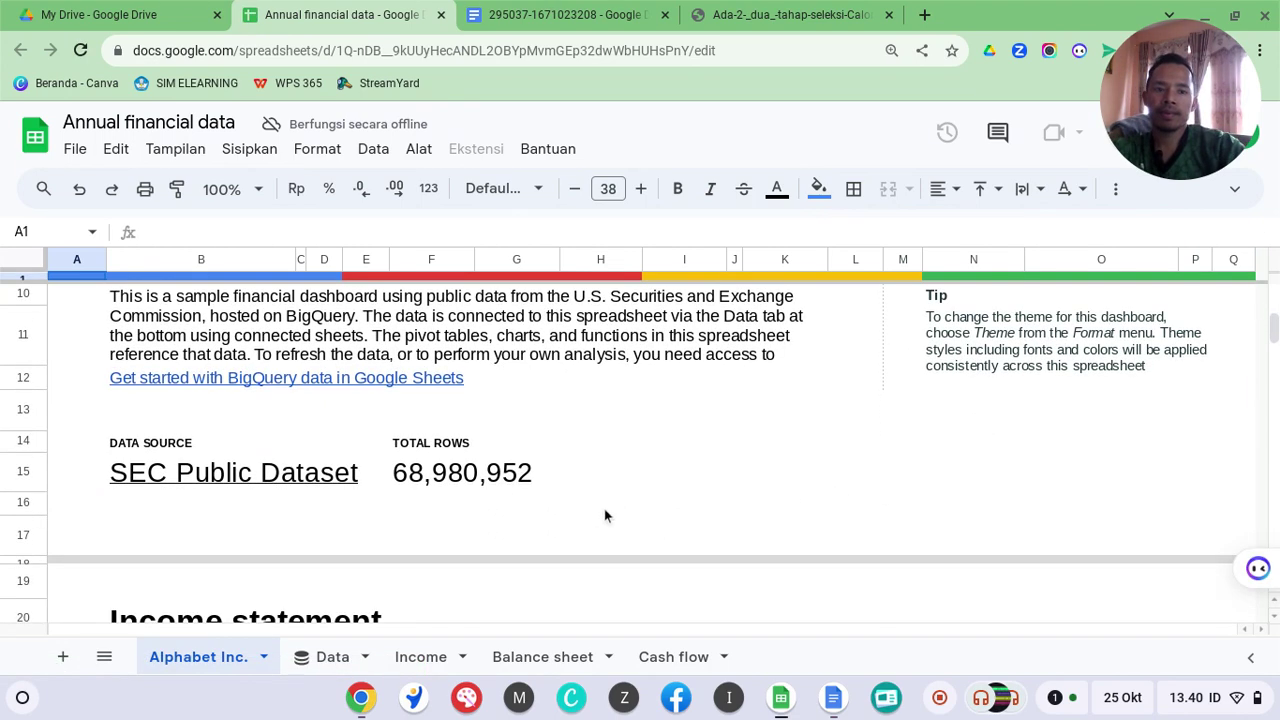
{"action": "left_click_drag", "start_coordinate": [1157, 164], "coordinate": [1135, 662]}
{"action": "scroll", "coordinate": [579, 480], "scroll_direction": "down", "scroll_amount": 7}
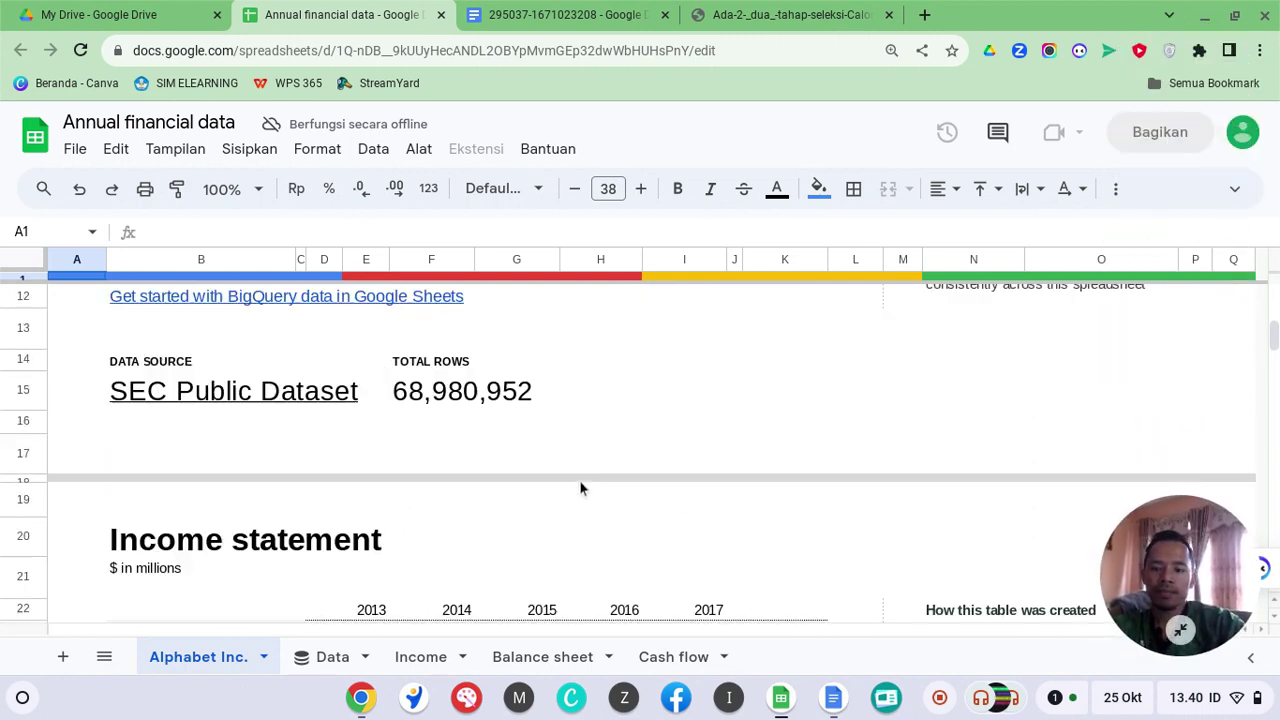
{"action": "scroll", "coordinate": [581, 486], "scroll_direction": "down", "scroll_amount": 6}
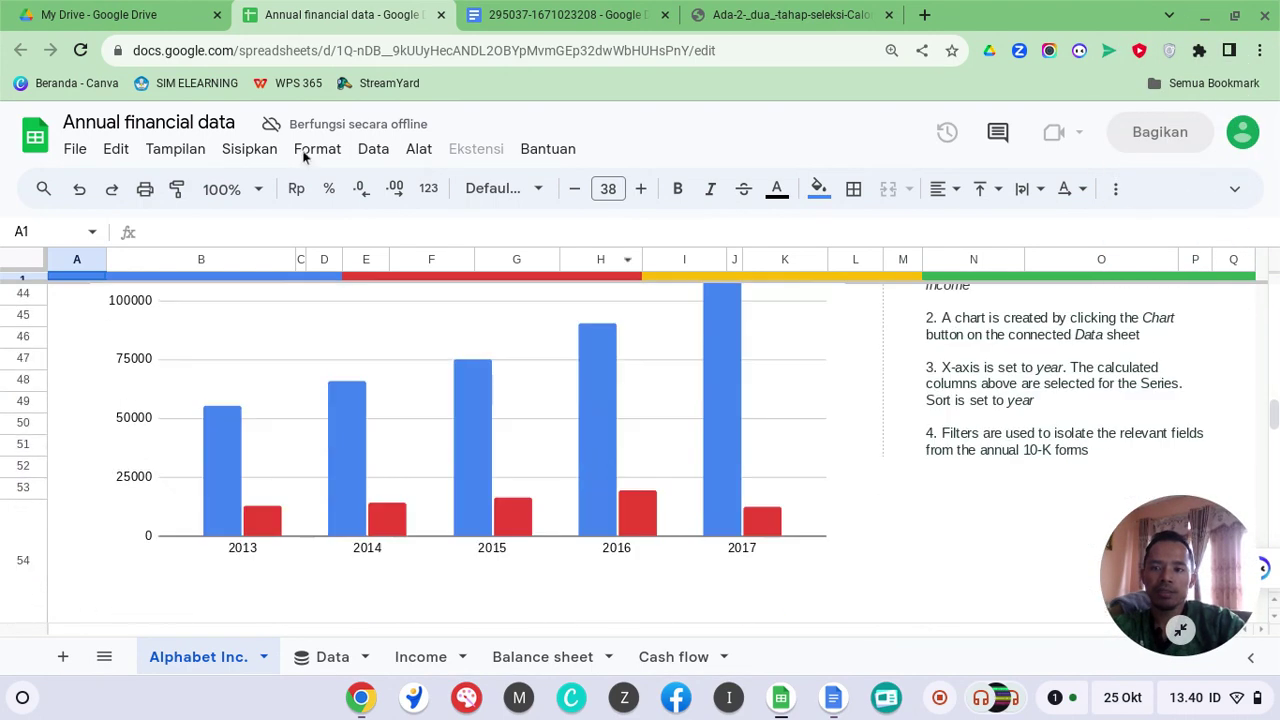
Step: Return to My Drive and browse down the file list to examine which files are available offline
{"action": "left_click", "coordinate": [83, 16]}
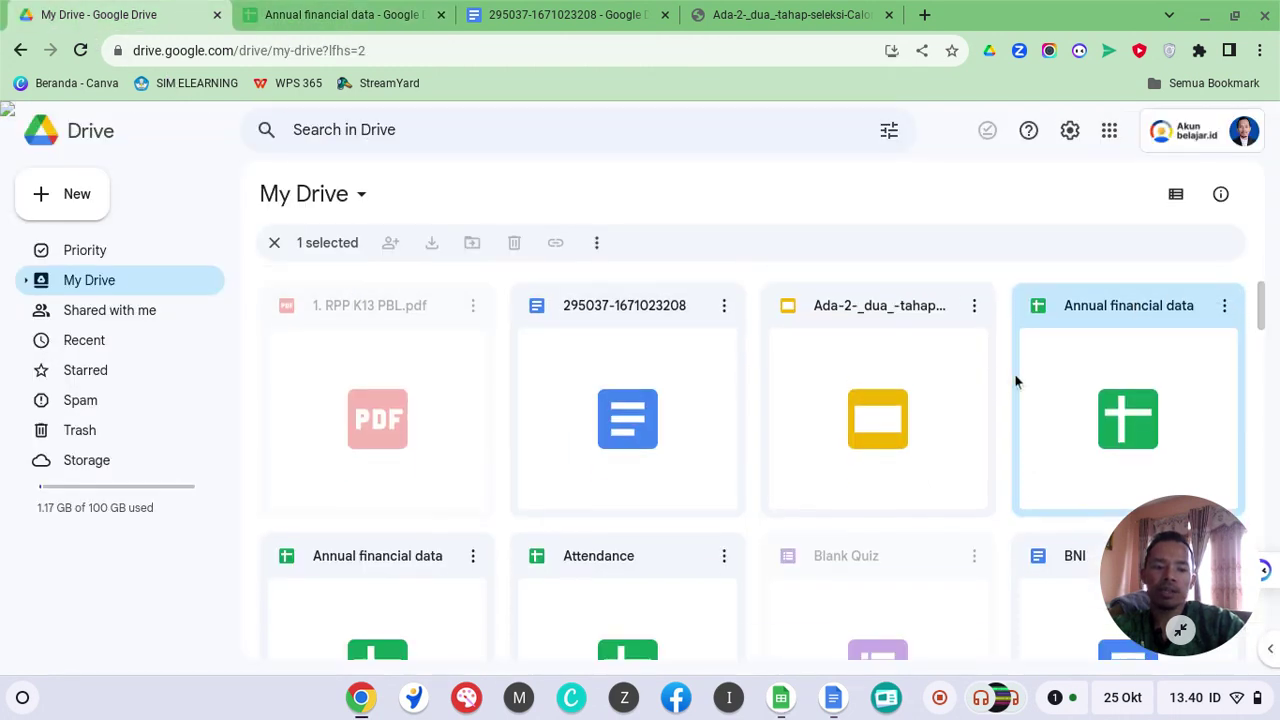
{"action": "scroll", "coordinate": [990, 378], "scroll_direction": "down", "scroll_amount": 1}
{"action": "scroll", "coordinate": [921, 386], "scroll_direction": "down", "scroll_amount": 2}
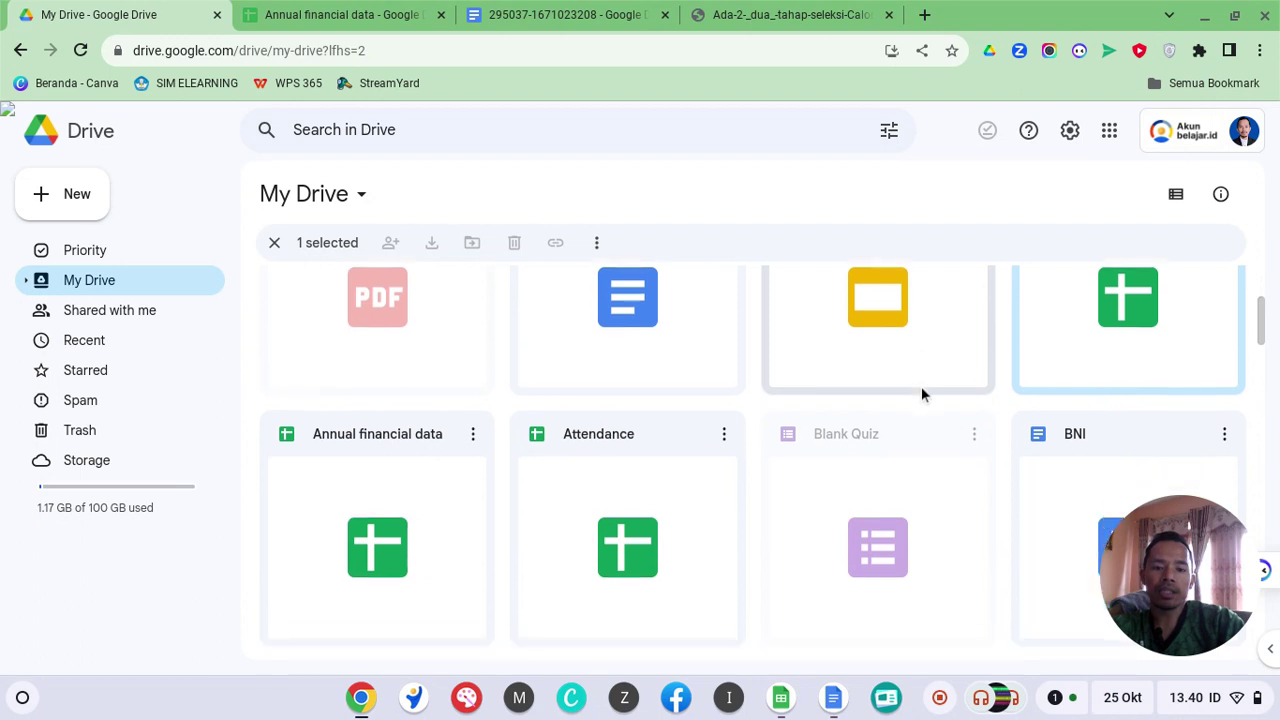
{"action": "scroll", "coordinate": [829, 422], "scroll_direction": "down", "scroll_amount": 8}
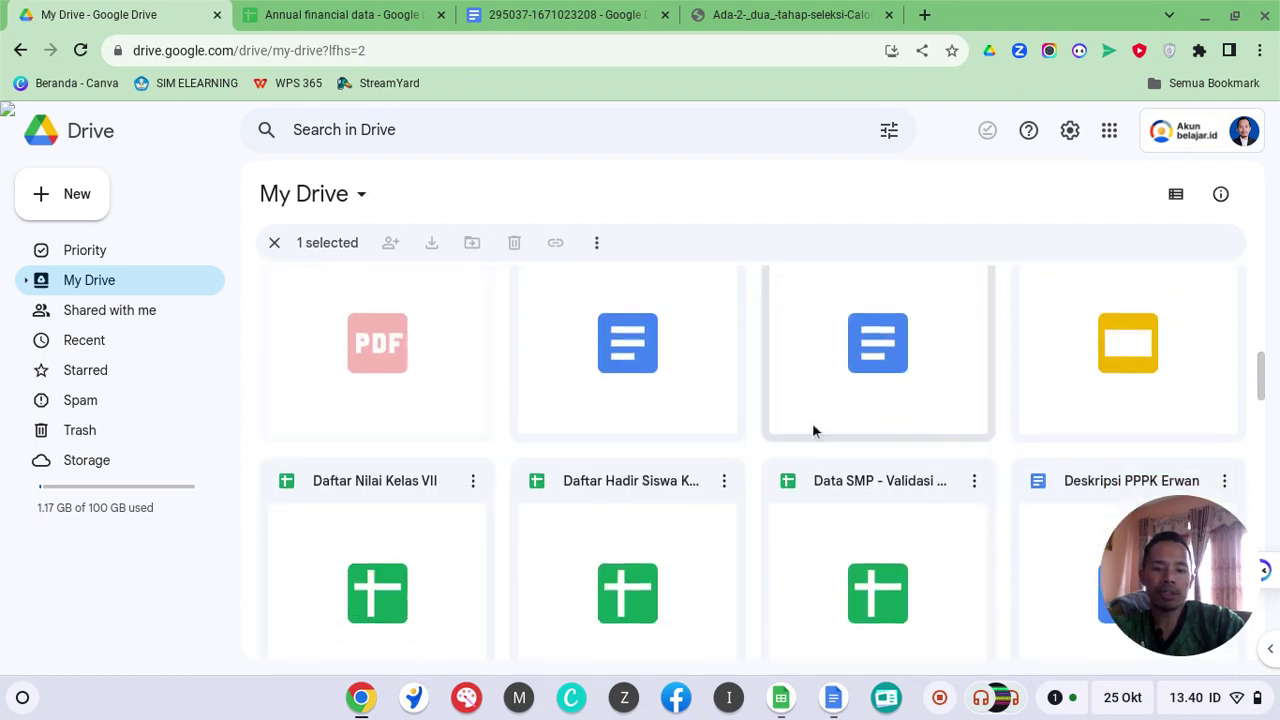
{"action": "scroll", "coordinate": [868, 420], "scroll_direction": "down", "scroll_amount": 4}
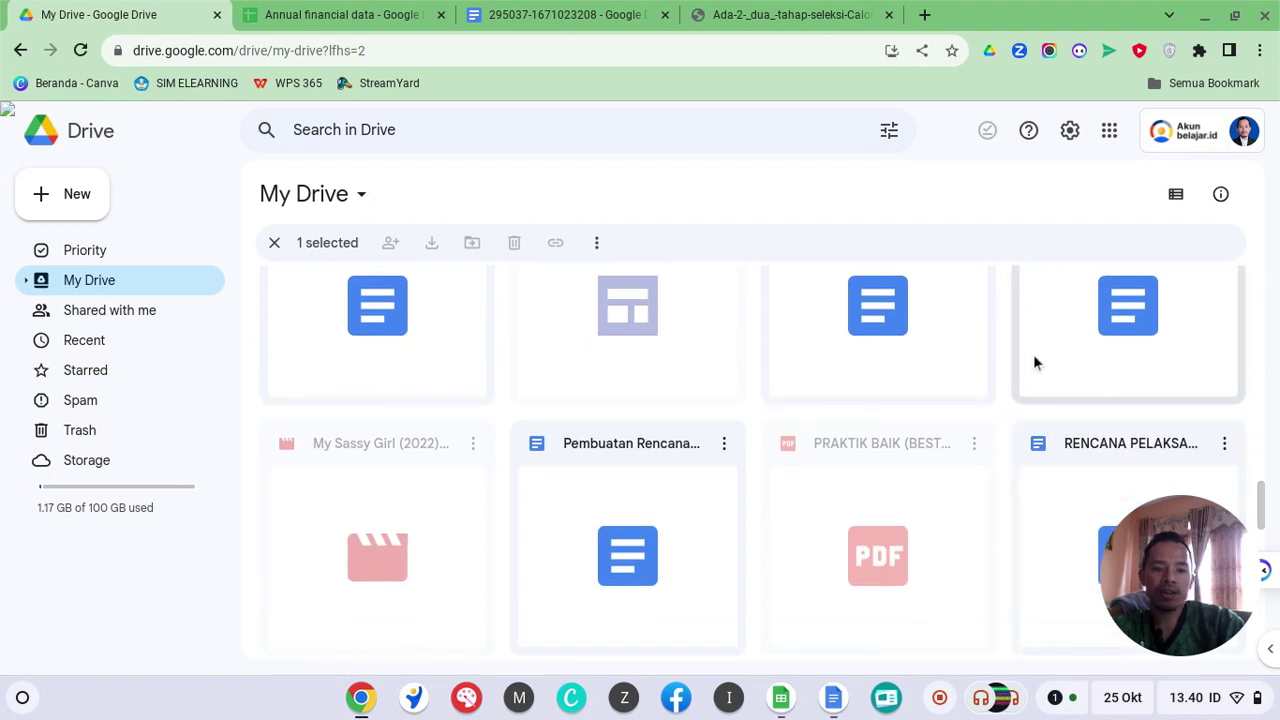
{"action": "scroll", "coordinate": [1049, 368], "scroll_direction": "down", "scroll_amount": 10}
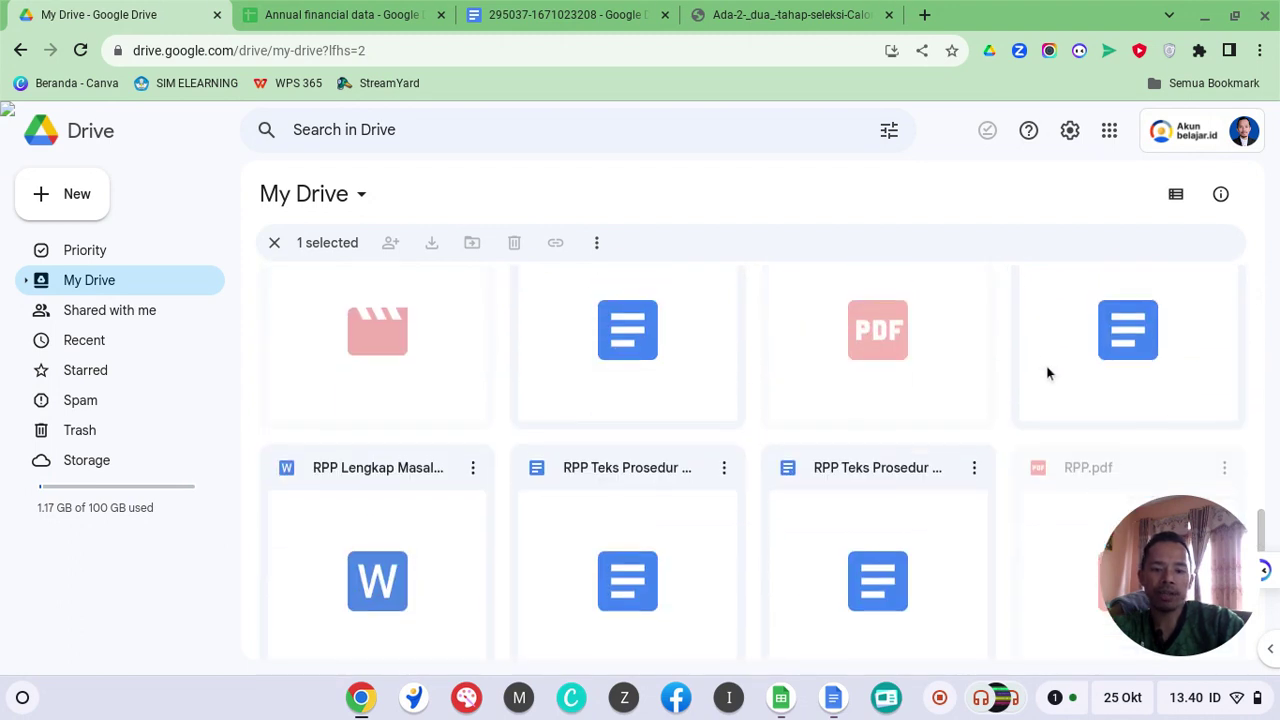
{"action": "scroll", "coordinate": [1046, 372], "scroll_direction": "down", "scroll_amount": 3}
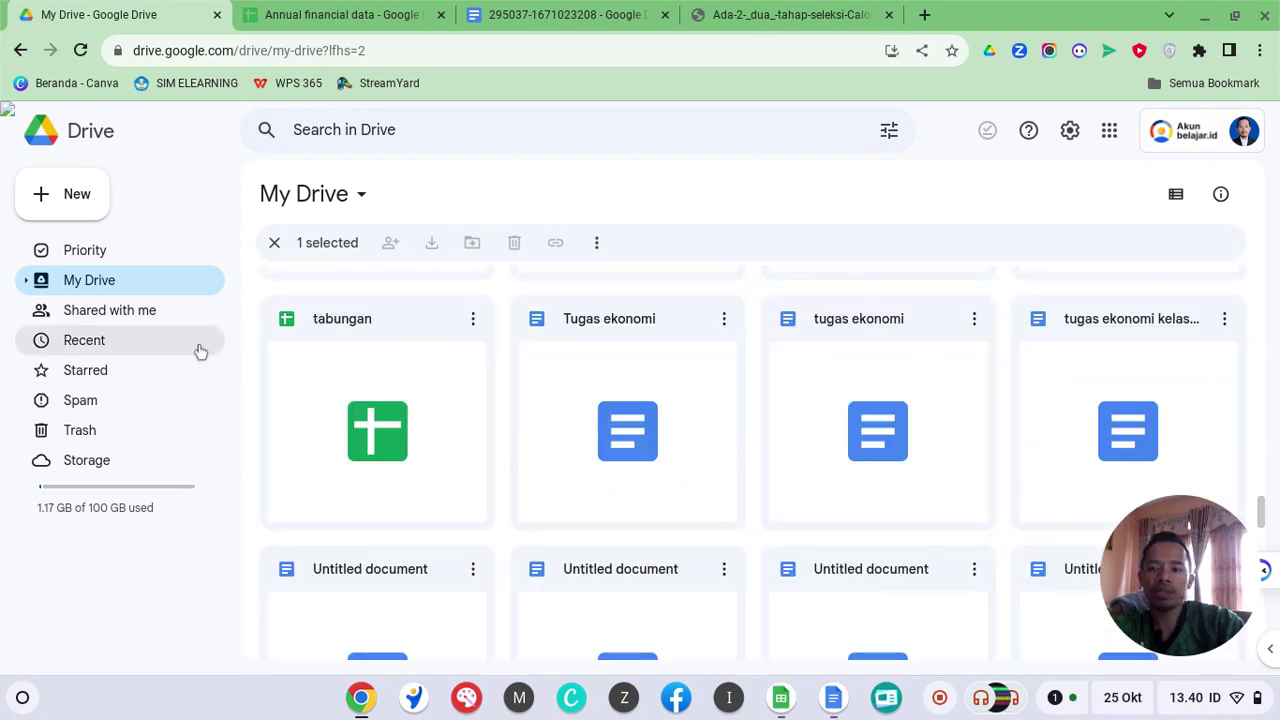
Step: Create a new blank Google Docs document from Drive
{"action": "left_click", "coordinate": [72, 200]}
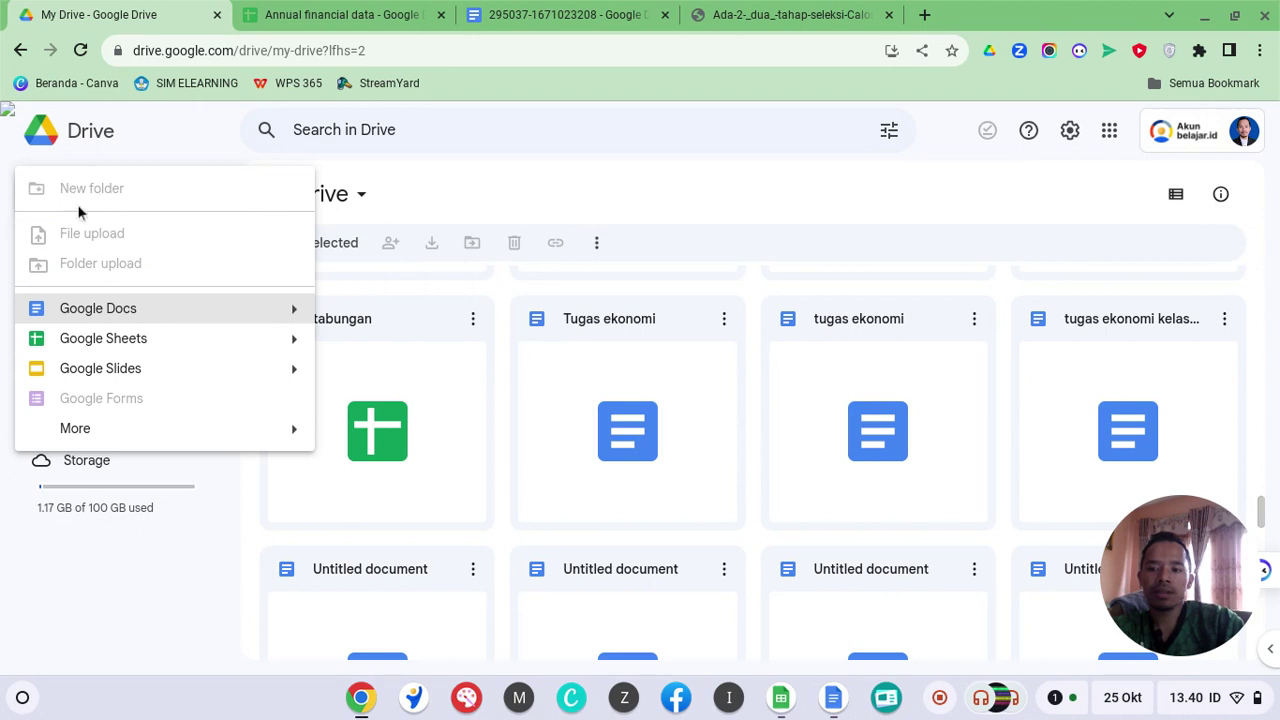
{"action": "left_click", "coordinate": [291, 312]}
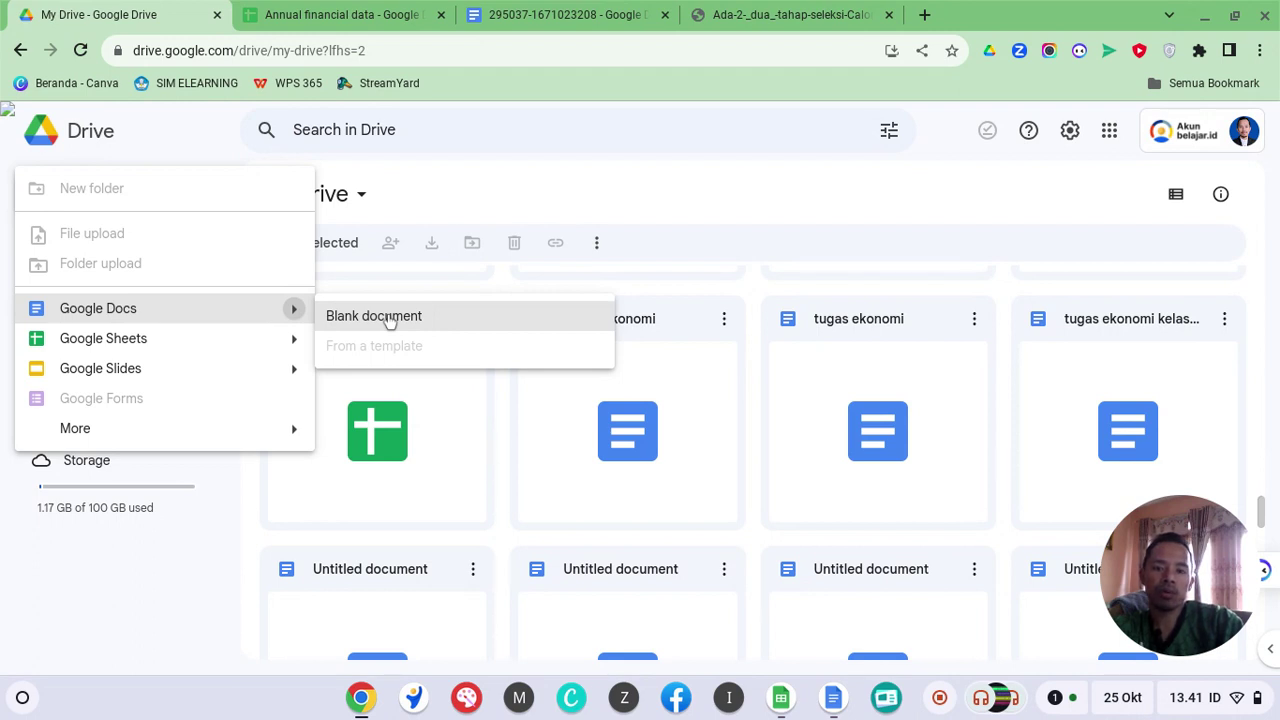
{"action": "left_click", "coordinate": [417, 318]}
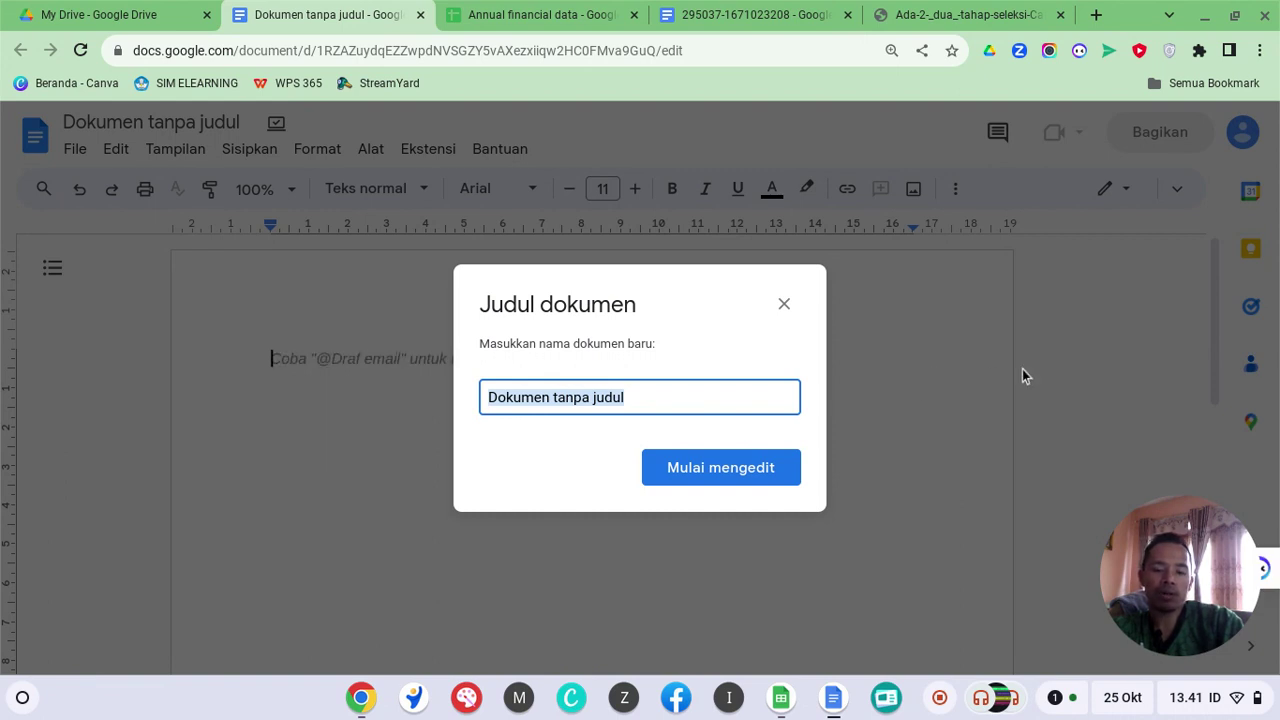
Step: Look through the apps in the Chromebook launcher and return to the new document's title prompt
{"action": "left_click", "coordinate": [22, 697]}
{"action": "scroll", "coordinate": [330, 458], "scroll_direction": "down", "scroll_amount": 3}
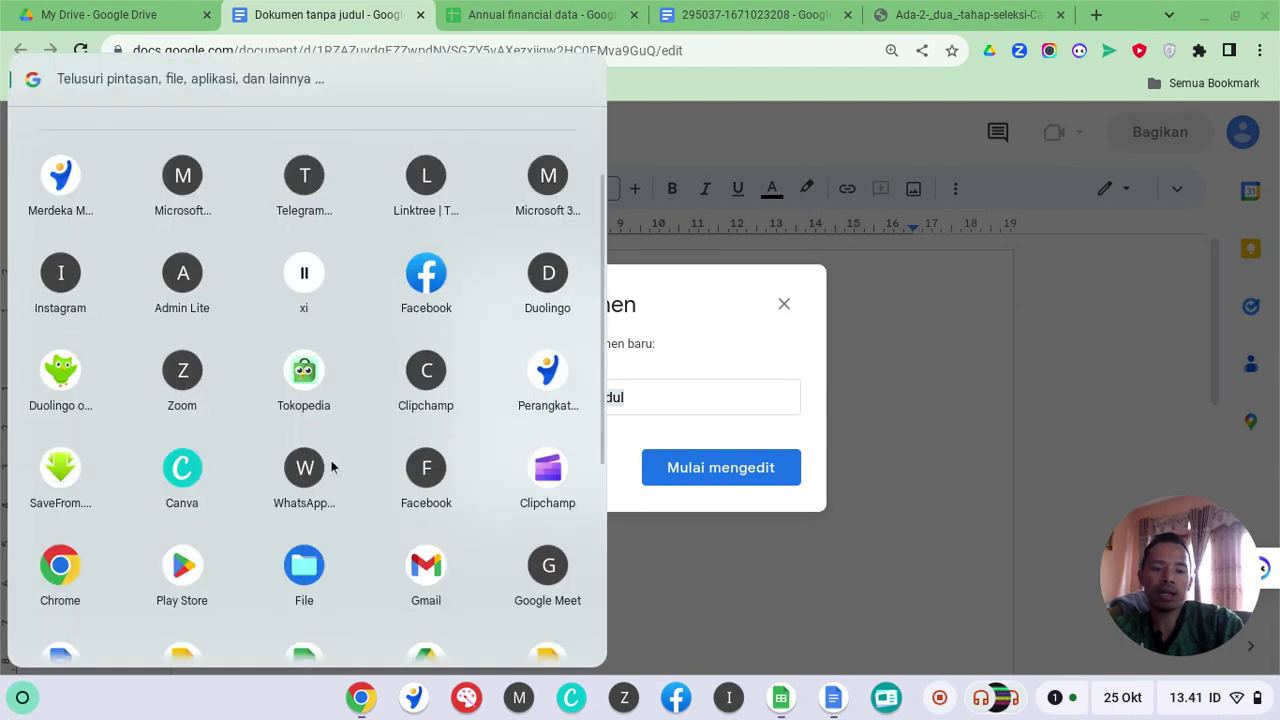
{"action": "scroll", "coordinate": [330, 471], "scroll_direction": "down", "scroll_amount": 3}
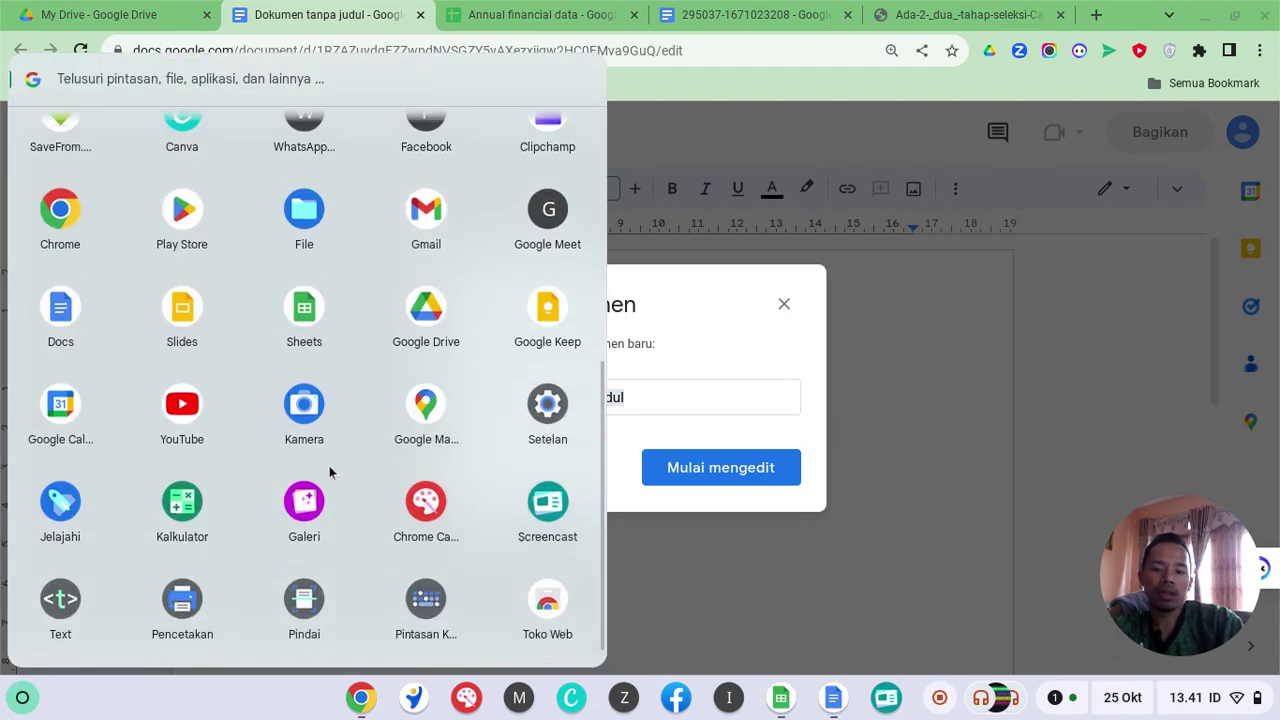
{"action": "scroll", "coordinate": [369, 466], "scroll_direction": "up", "scroll_amount": 5}
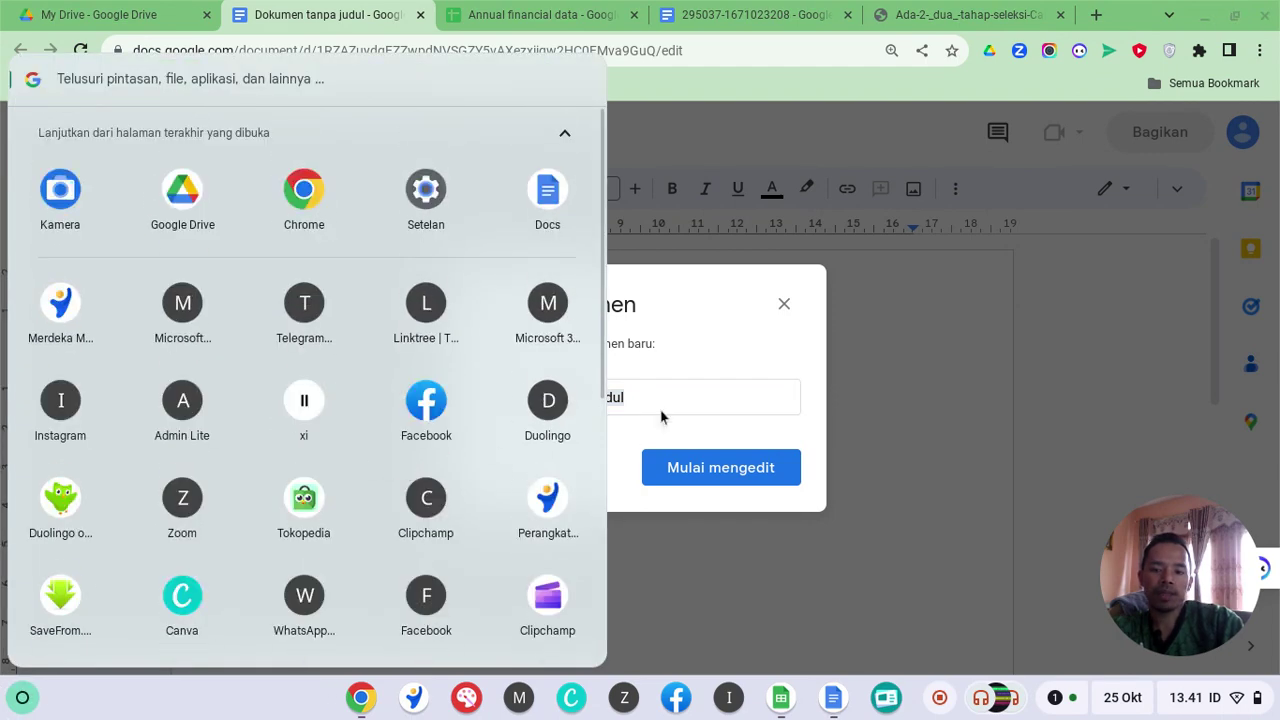
{"action": "left_click", "coordinate": [735, 328]}
Step: Name the new document "Google" and start editing it
{"action": "left_click_drag", "start_coordinate": [664, 397], "coordinate": [451, 406]}
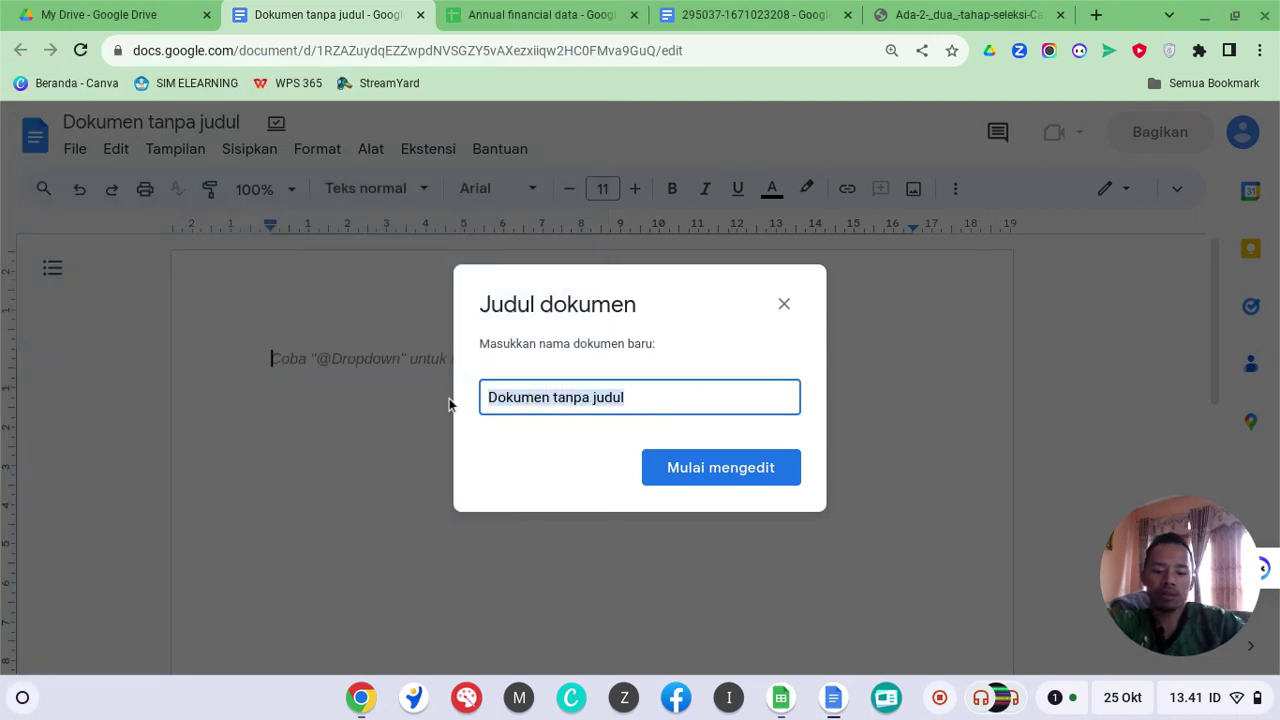
{"action": "type", "text": "Google"}
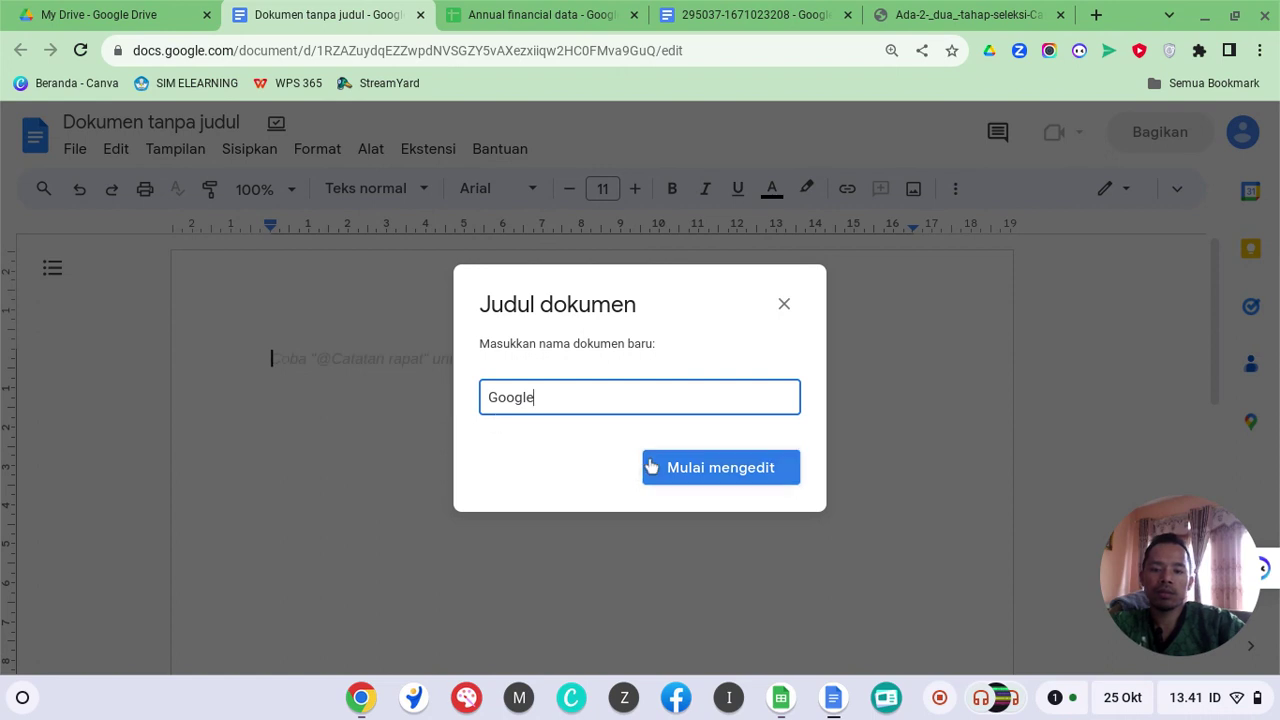
{"action": "left_click", "coordinate": [651, 467]}
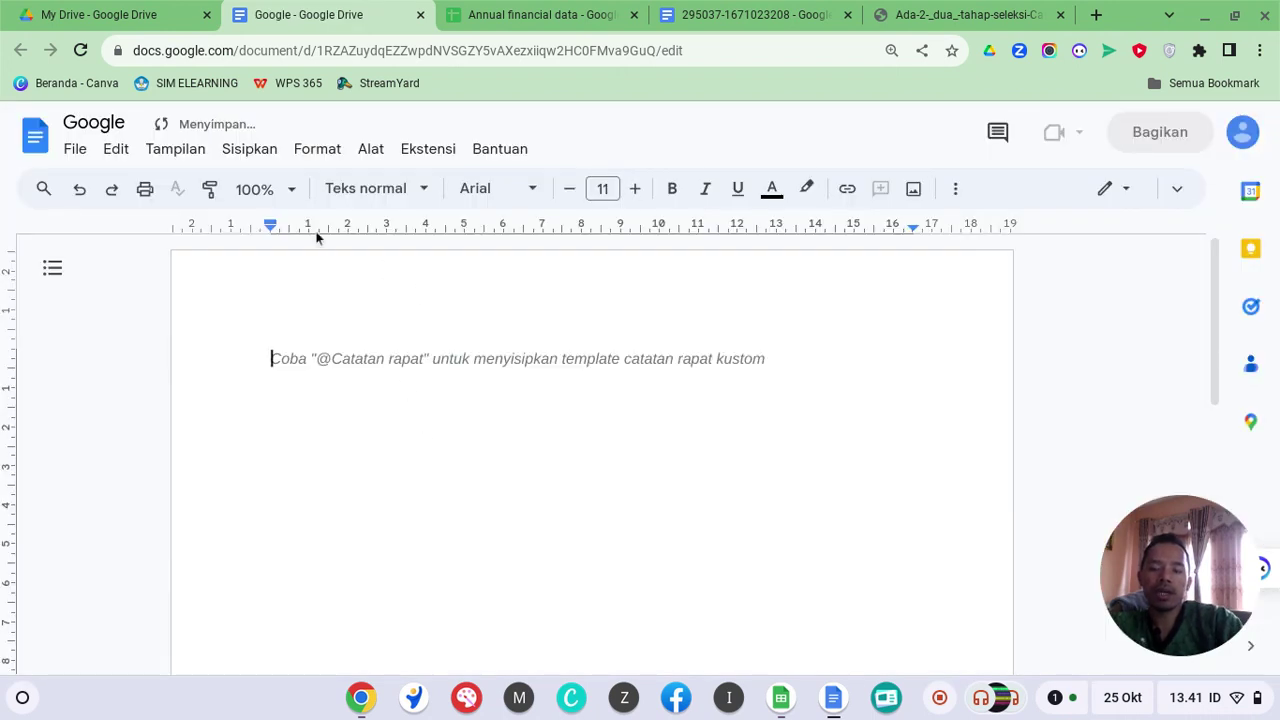
Step: Close the "Google" document and return to the beginning of the My Drive folders and files
{"action": "left_click", "coordinate": [94, 15]}
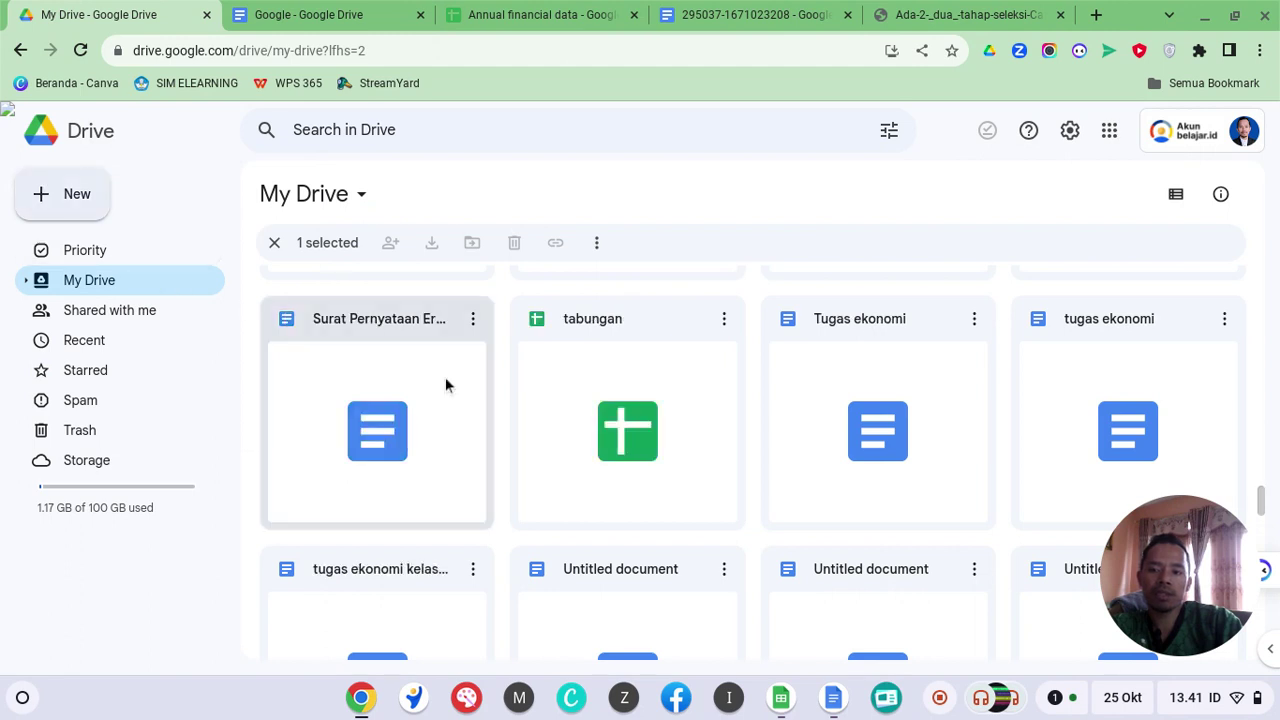
{"action": "left_click", "coordinate": [288, 10]}
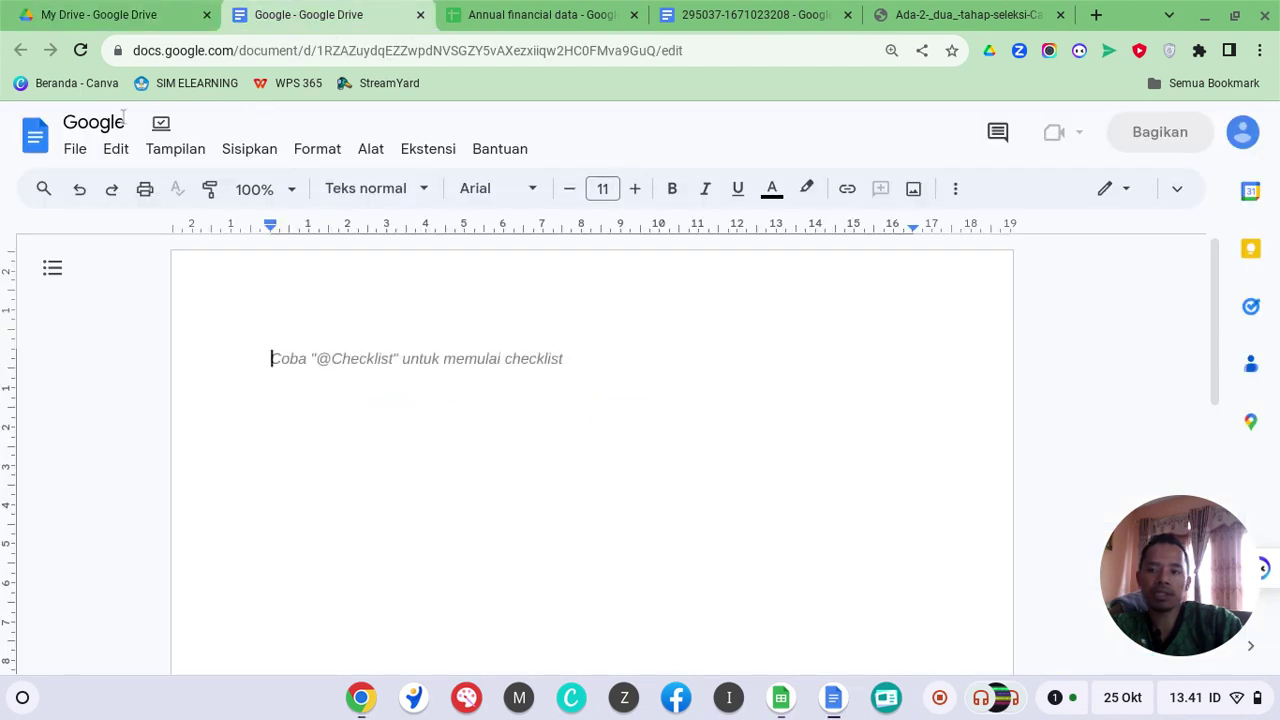
{"action": "left_click", "coordinate": [421, 15]}
{"action": "scroll", "coordinate": [403, 296], "scroll_direction": "up", "scroll_amount": 15}
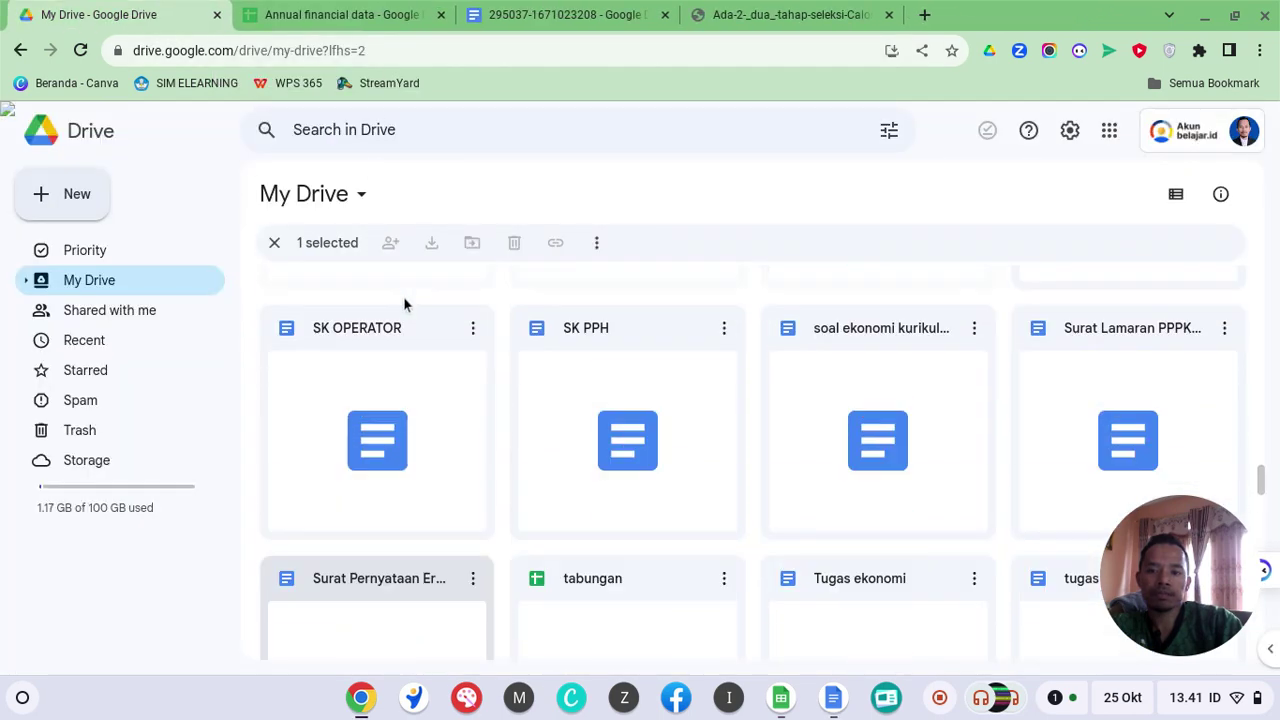
{"action": "scroll", "coordinate": [403, 296], "scroll_direction": "up", "scroll_amount": 3}
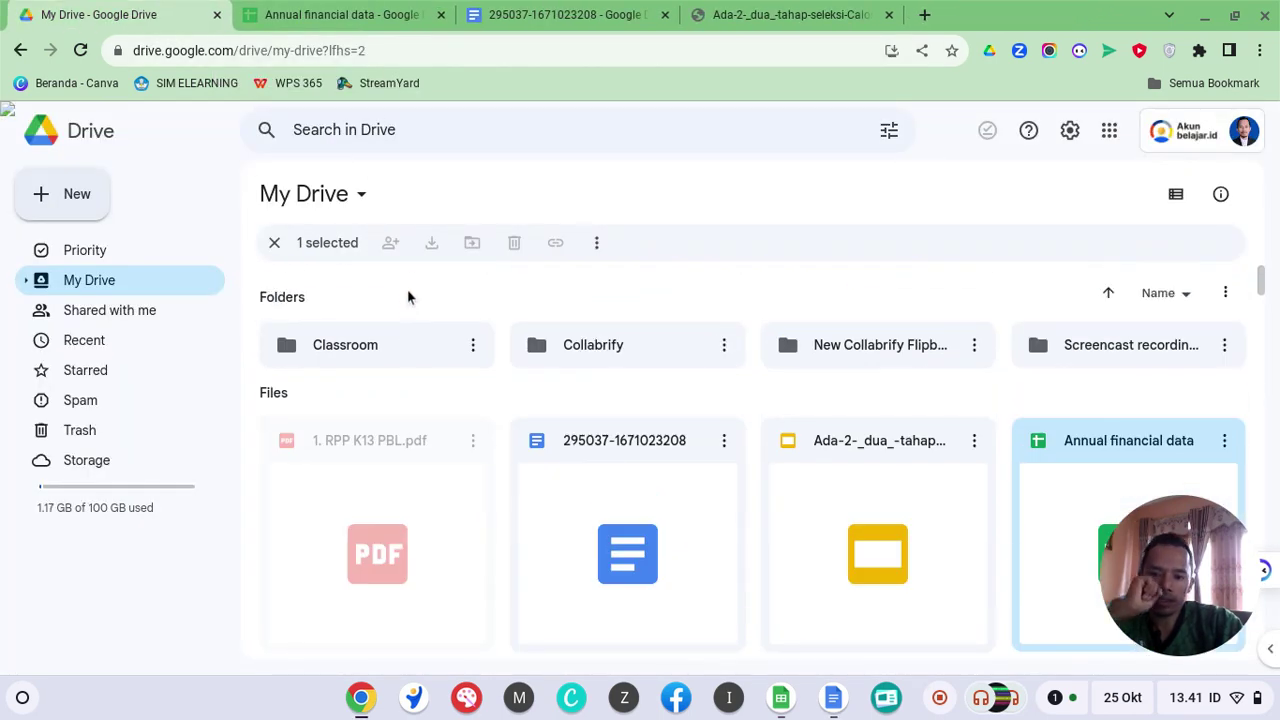
Step: Open Drive's Priority page and view its suggested files and workspaces sections
{"action": "left_click", "coordinate": [114, 256]}
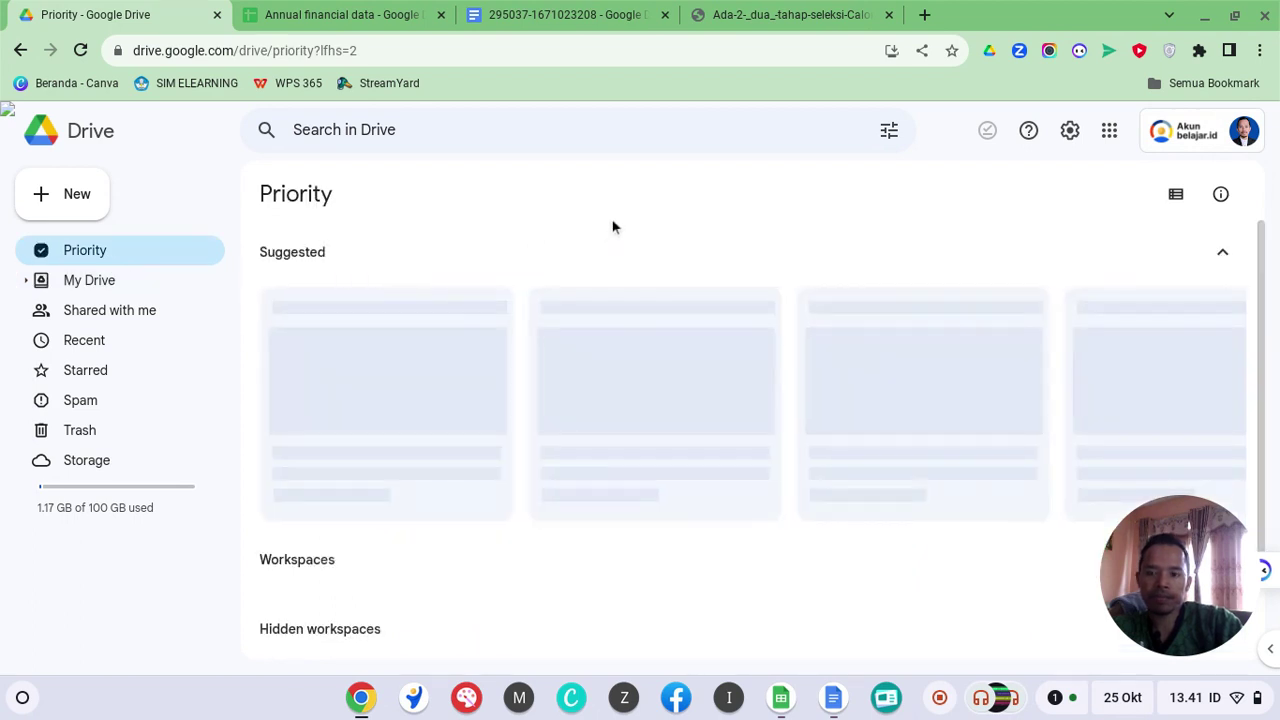
{"action": "scroll", "coordinate": [590, 255], "scroll_direction": "down", "scroll_amount": 1}
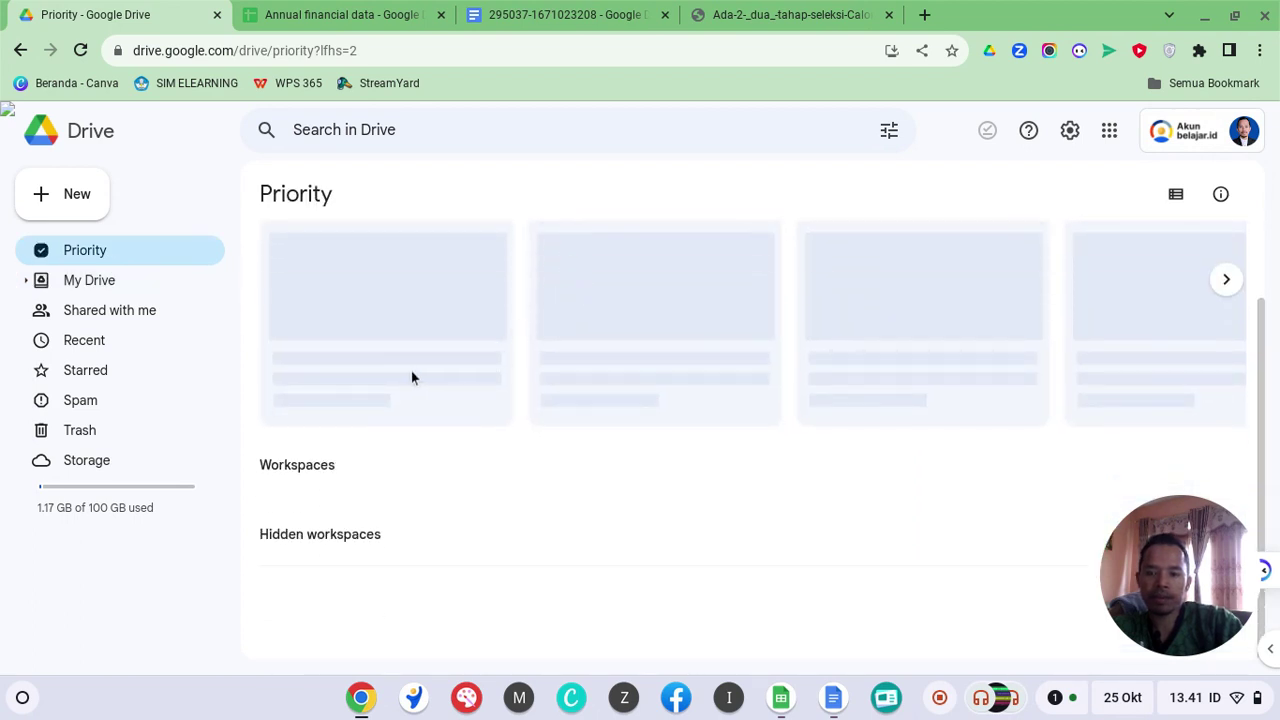
{"action": "scroll", "coordinate": [407, 375], "scroll_direction": "up", "scroll_amount": 1}
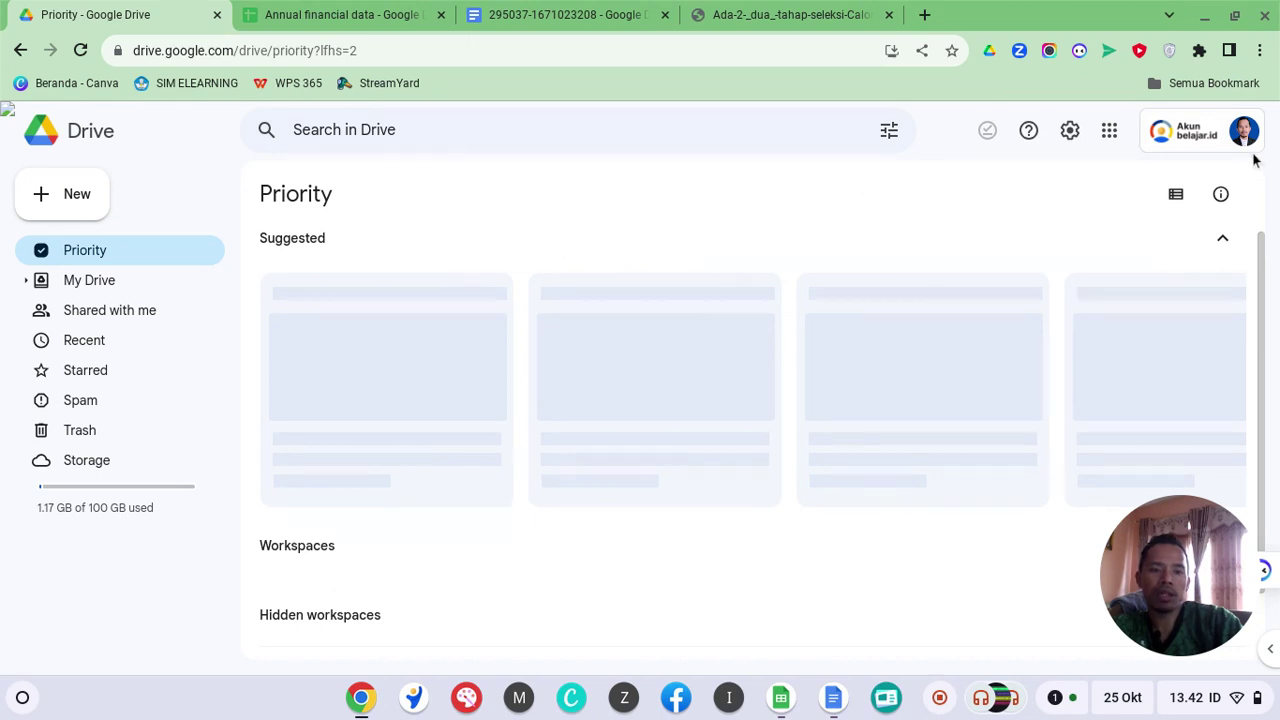
Step: Try to view the account panel and the Google apps launcher, and dismiss them
{"action": "left_click", "coordinate": [1187, 145]}
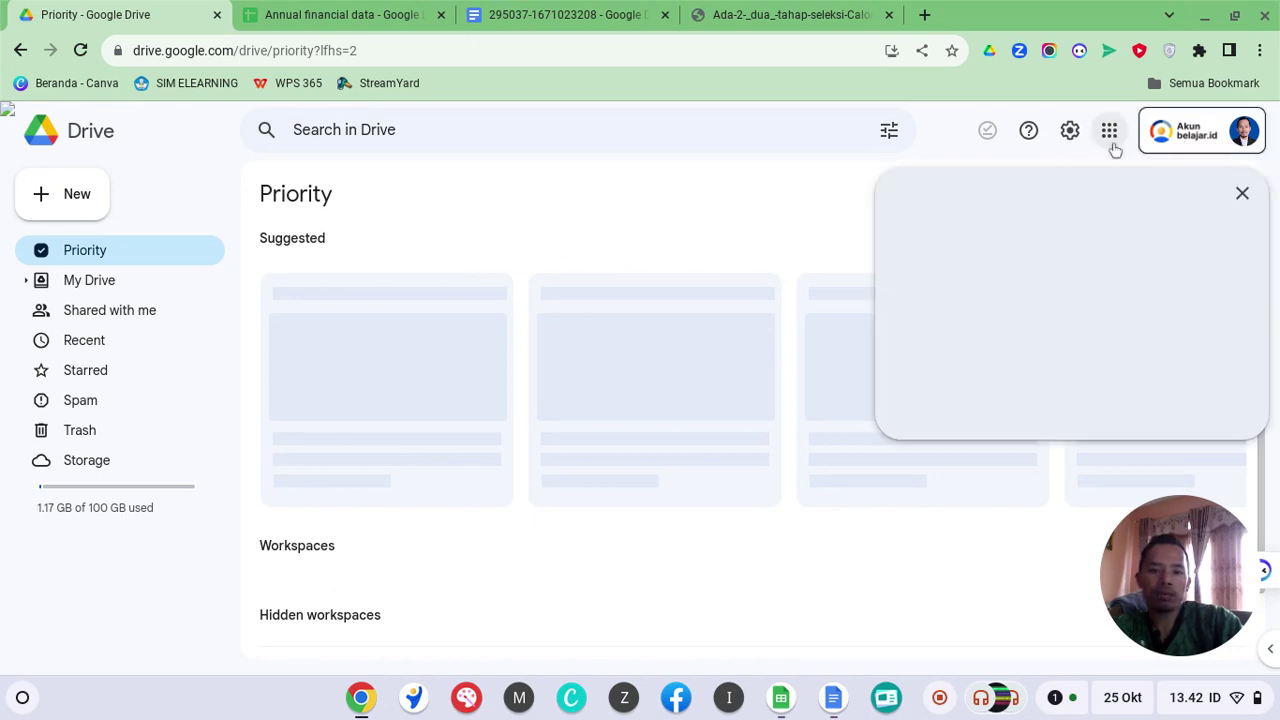
{"action": "left_click", "coordinate": [1242, 193]}
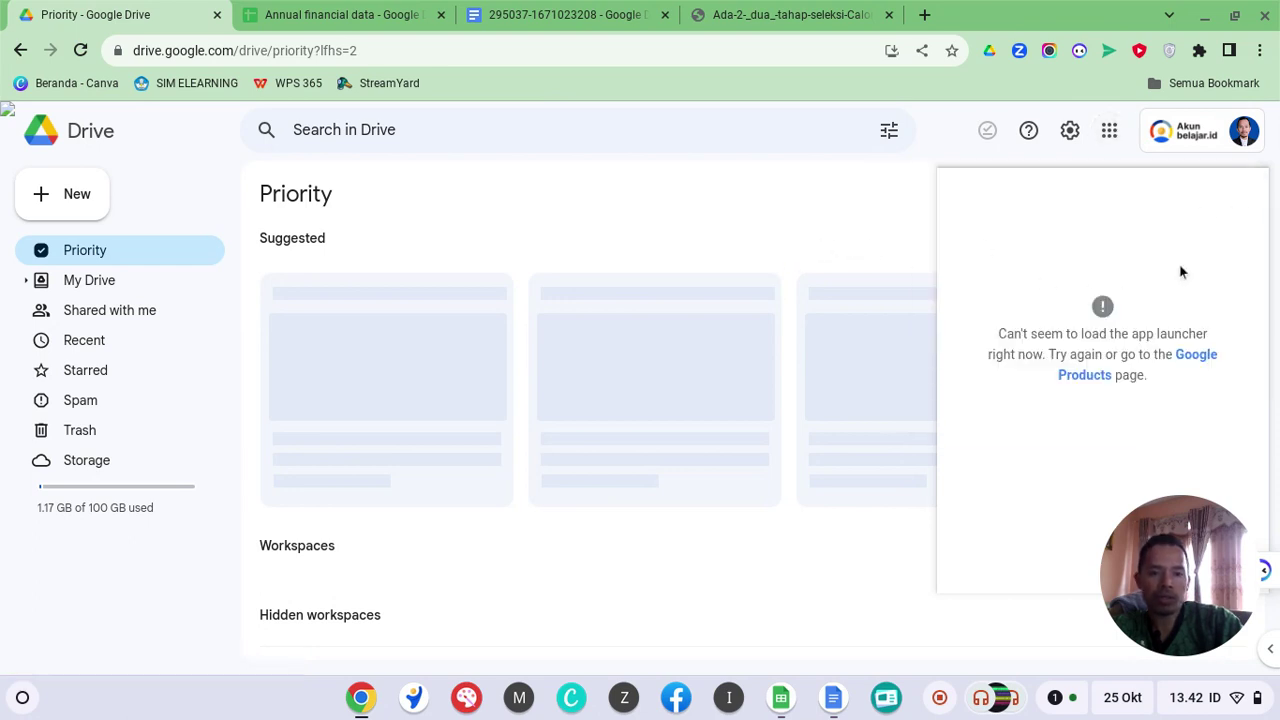
{"action": "left_click", "coordinate": [1197, 152]}
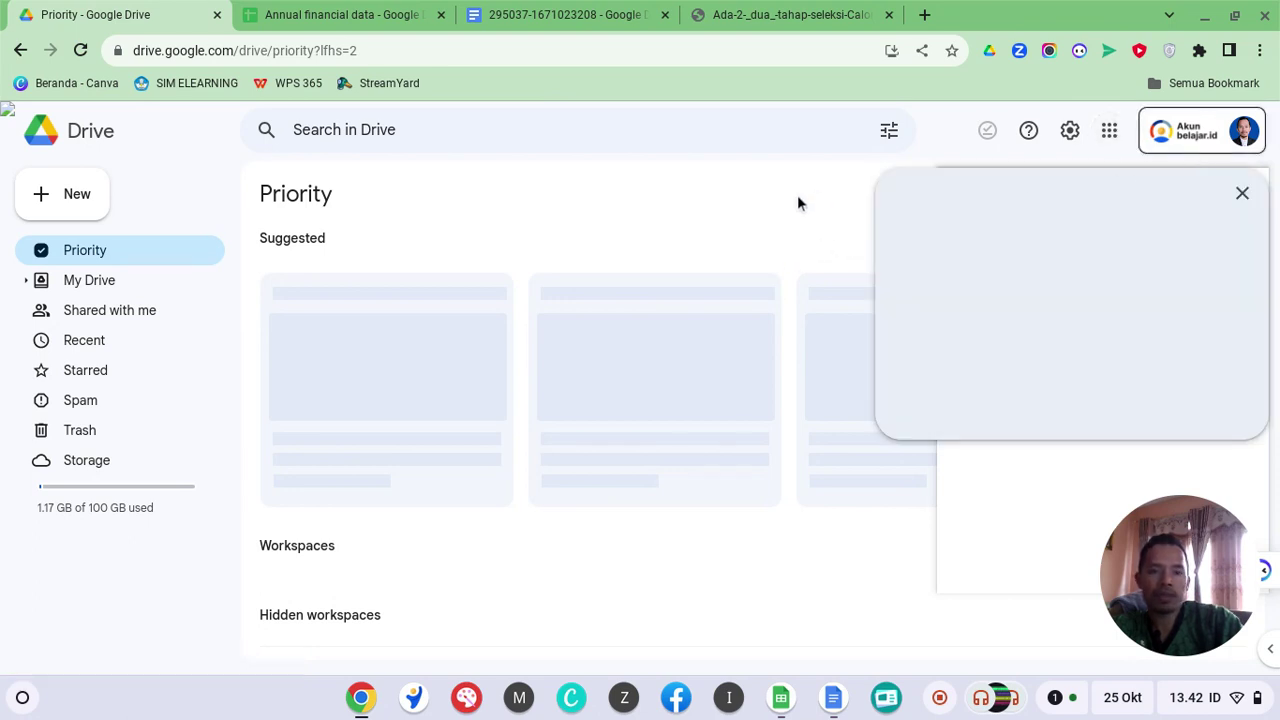
{"action": "left_click", "coordinate": [1242, 193]}
{"action": "left_click", "coordinate": [1195, 150]}
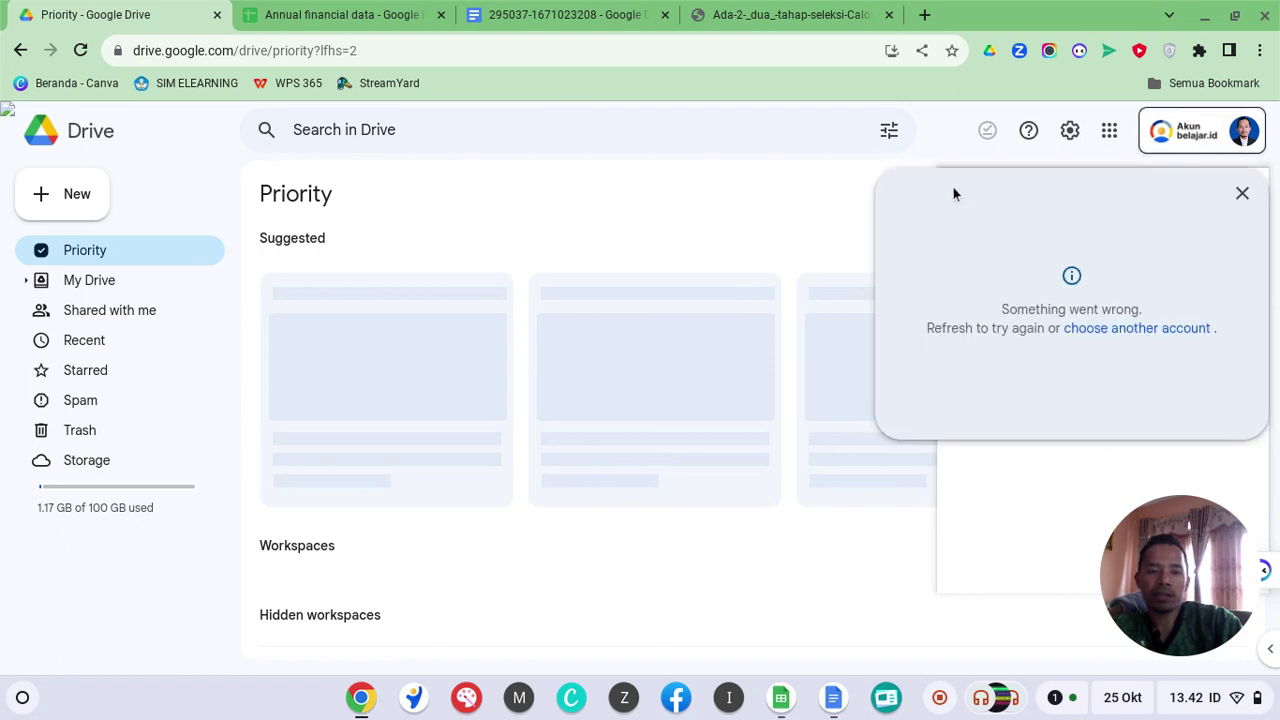
{"action": "left_click", "coordinate": [1242, 193]}
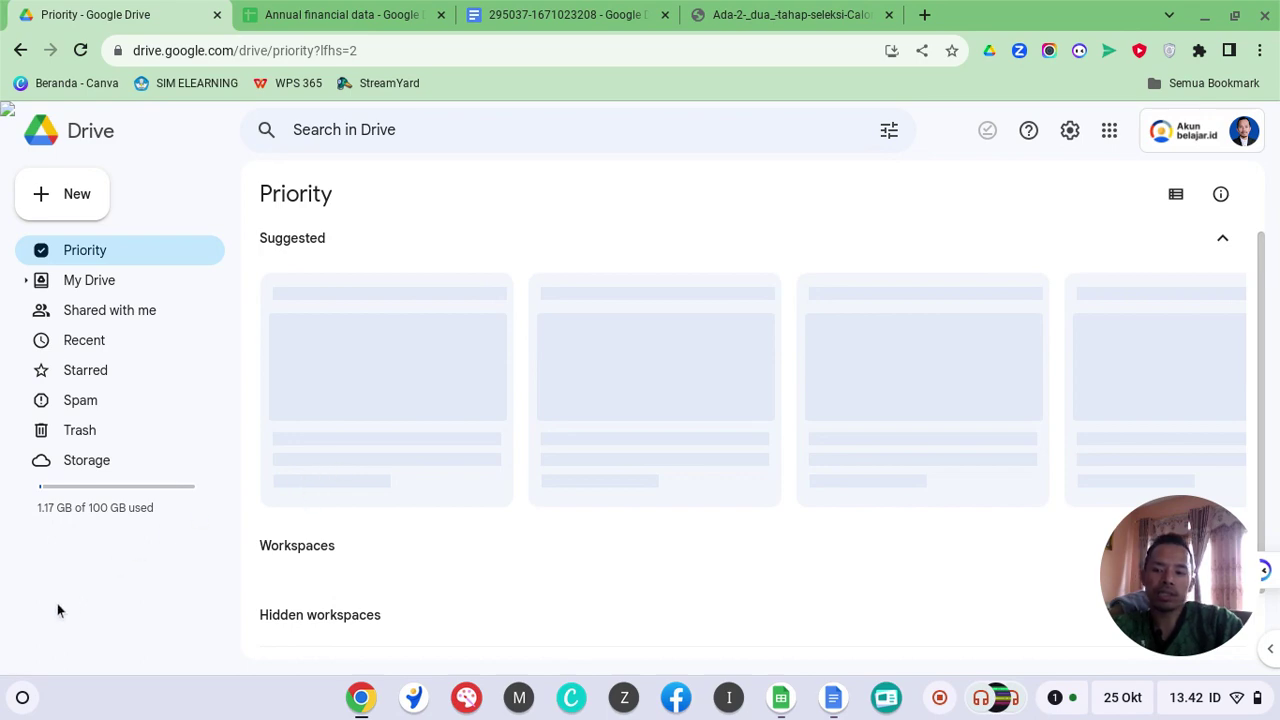
{"action": "left_click", "coordinate": [22, 698]}
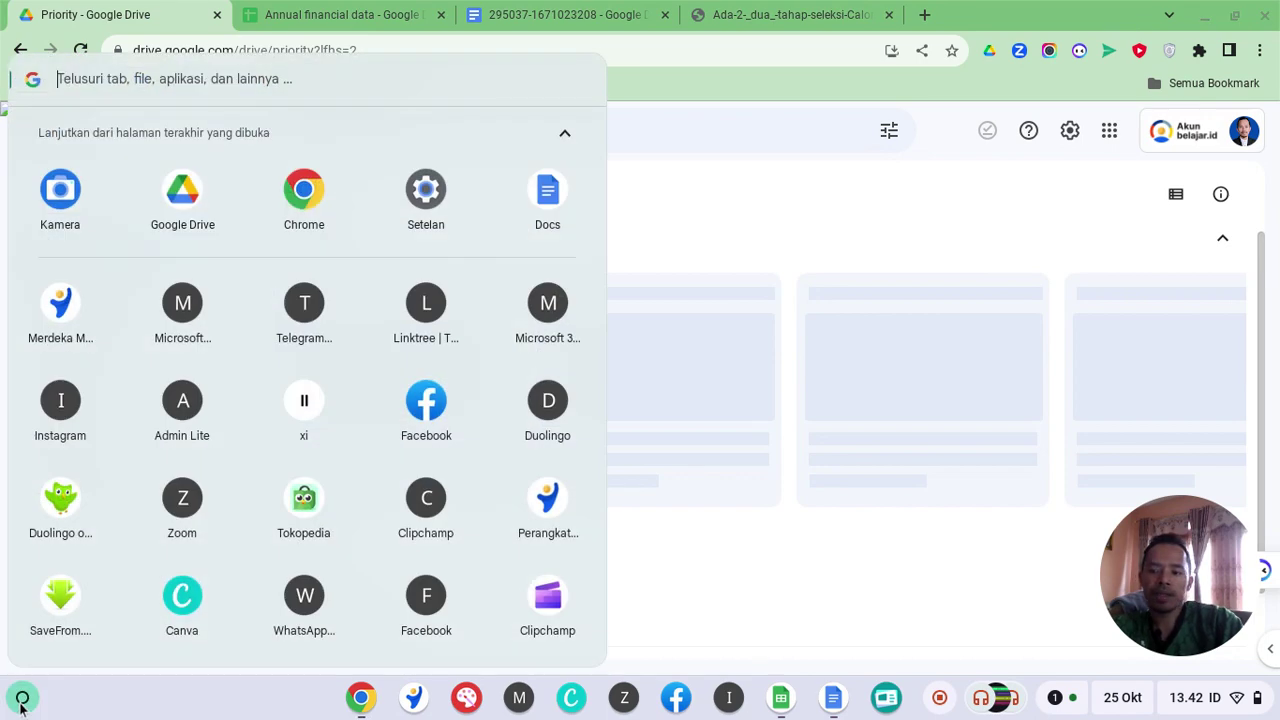
{"action": "left_click", "coordinate": [22, 700]}
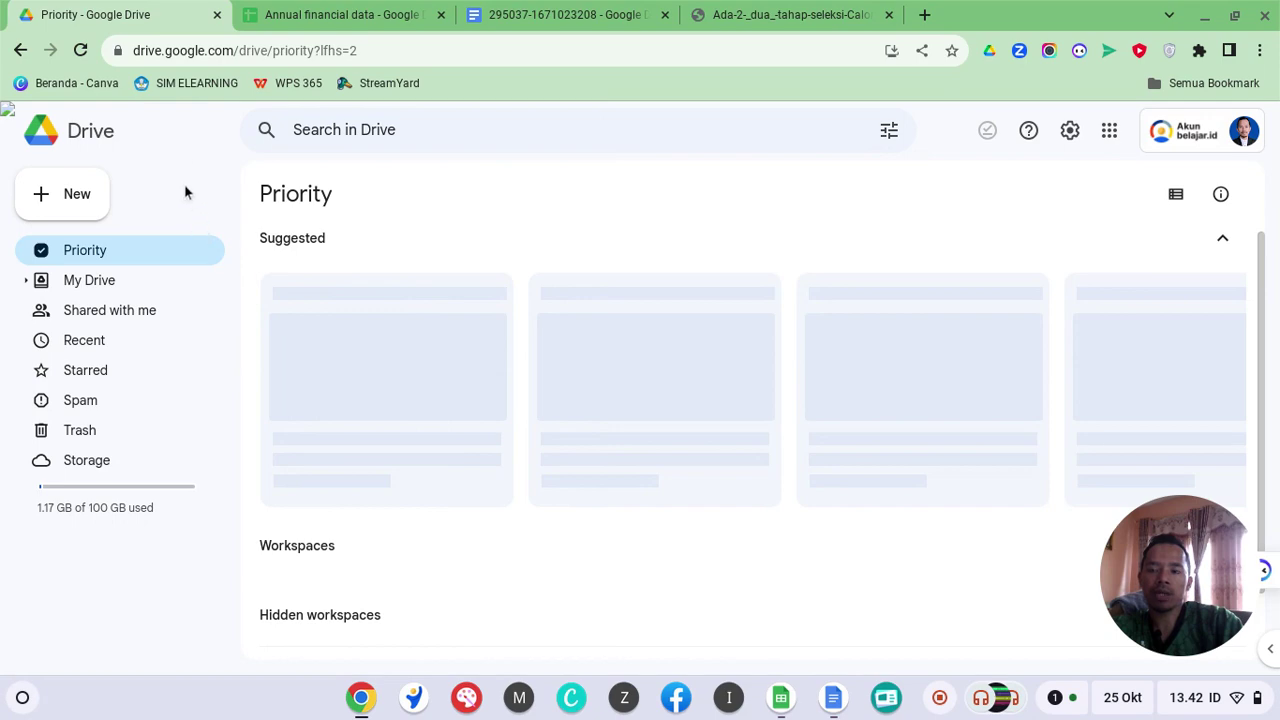
{"action": "left_click", "coordinate": [756, 14]}
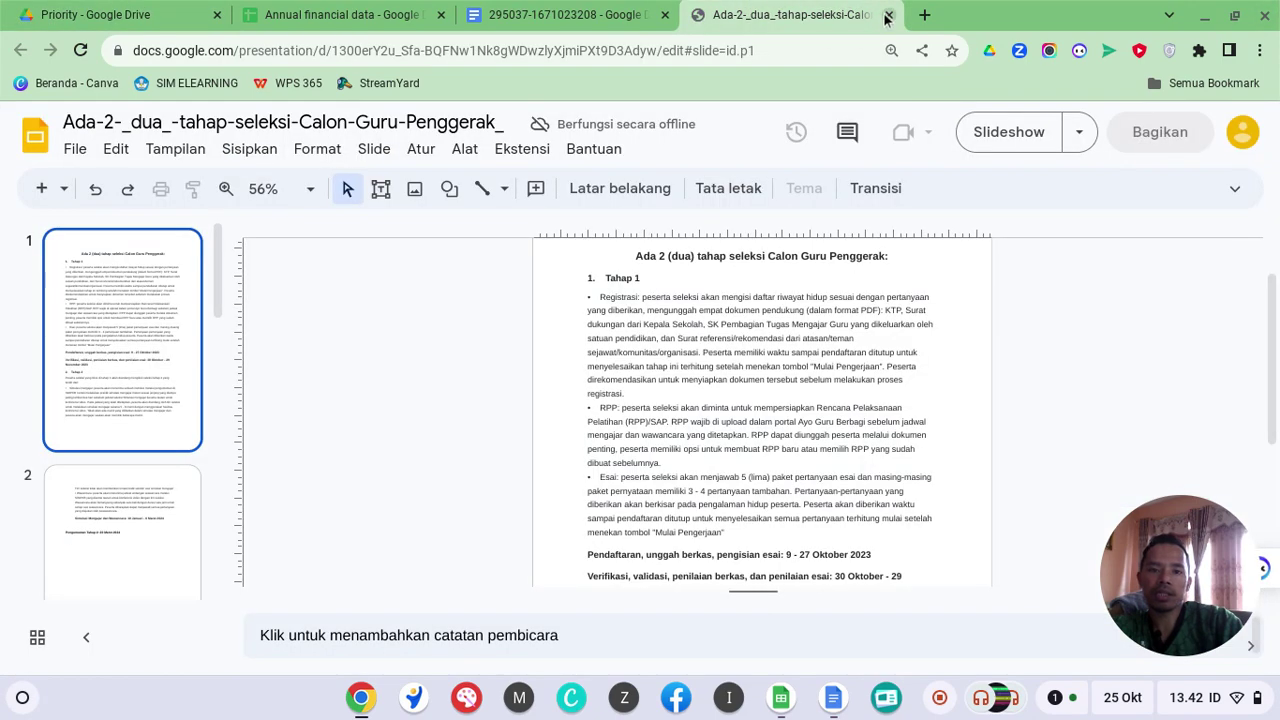
{"action": "middle_click", "coordinate": [752, 22]}
{"action": "middle_click", "coordinate": [642, 26]}
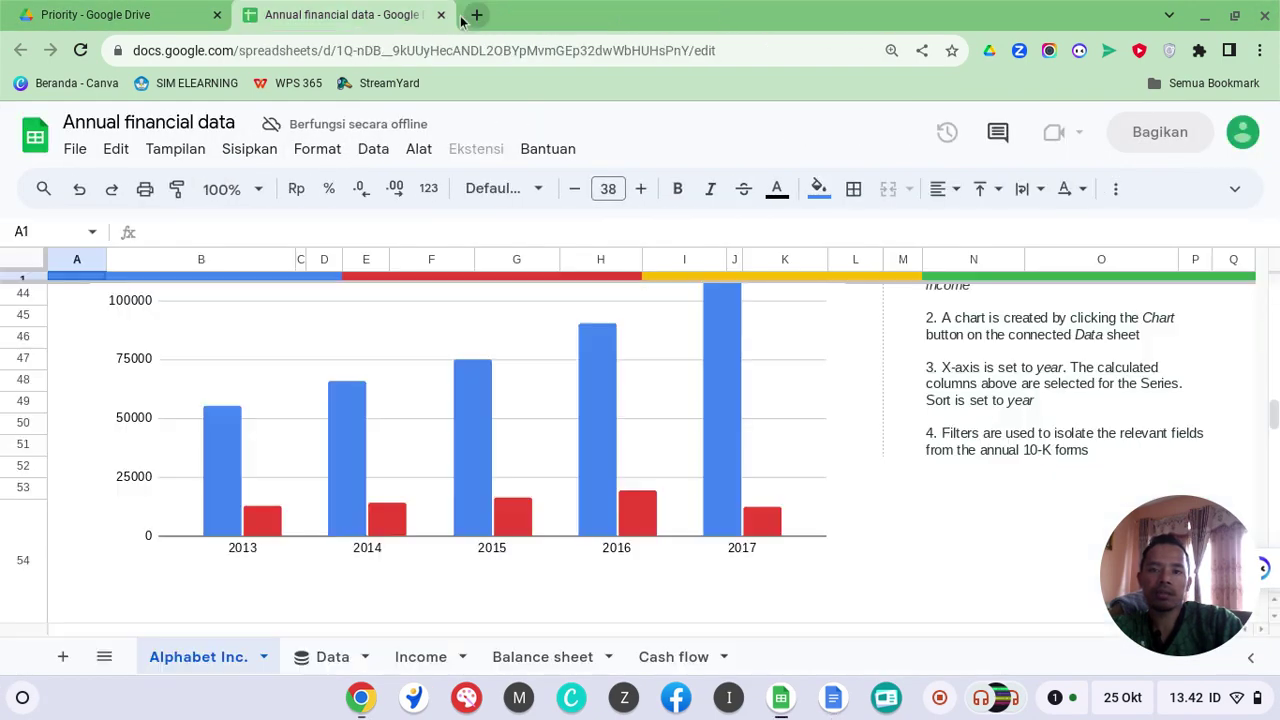
{"action": "scroll", "coordinate": [468, 376], "scroll_direction": "down", "scroll_amount": 8}
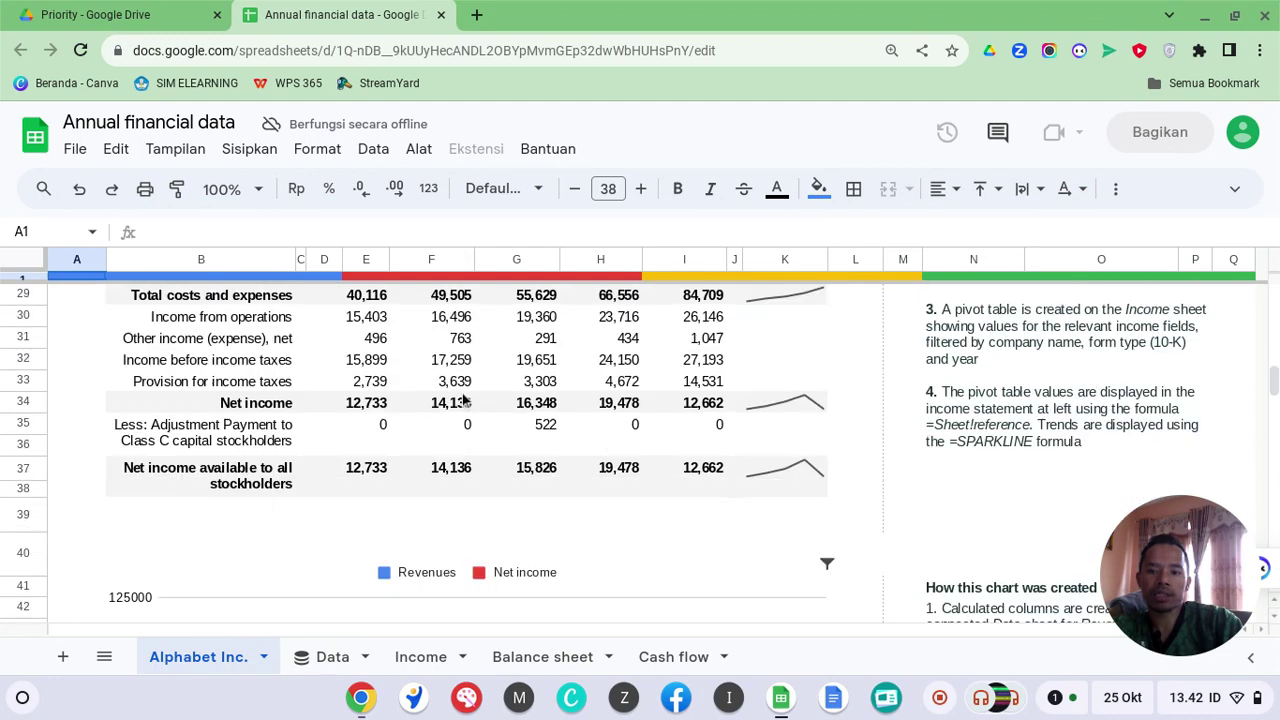
{"action": "left_click", "coordinate": [441, 14]}
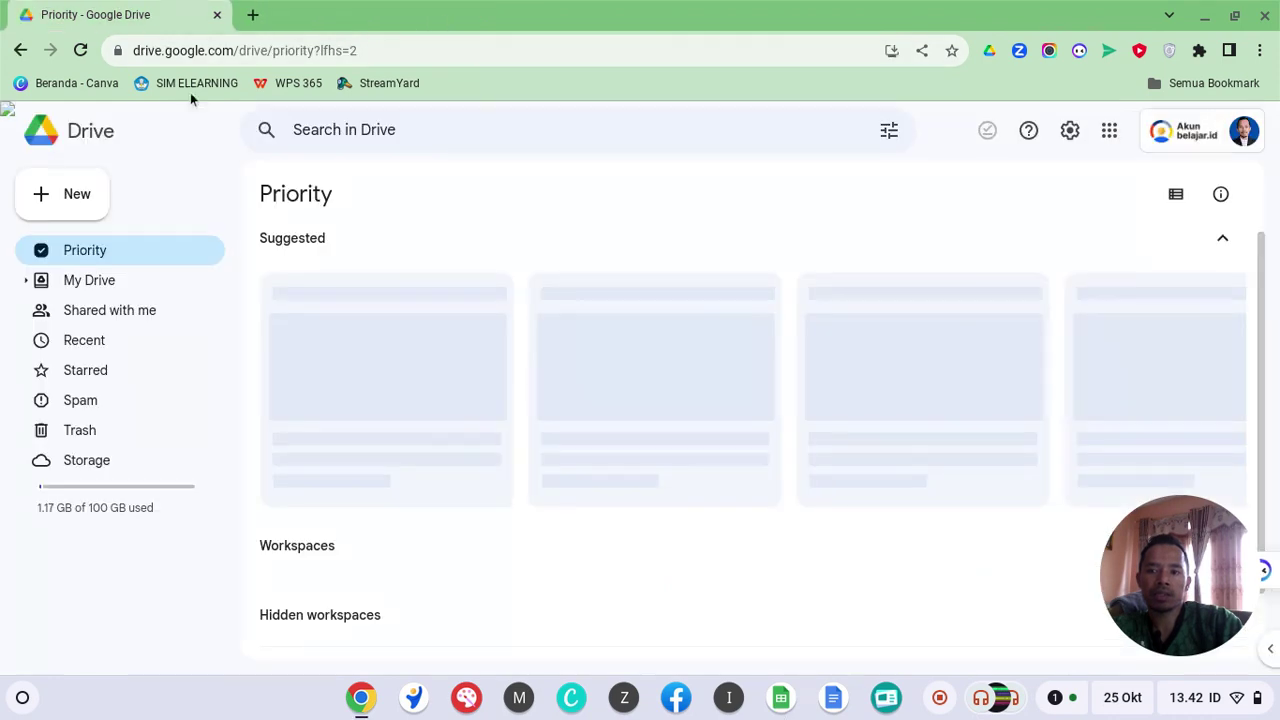
Step: Review which new file types can be created offline, including the additional ones such as Google Drawings, without creating any
{"action": "left_click", "coordinate": [65, 199]}
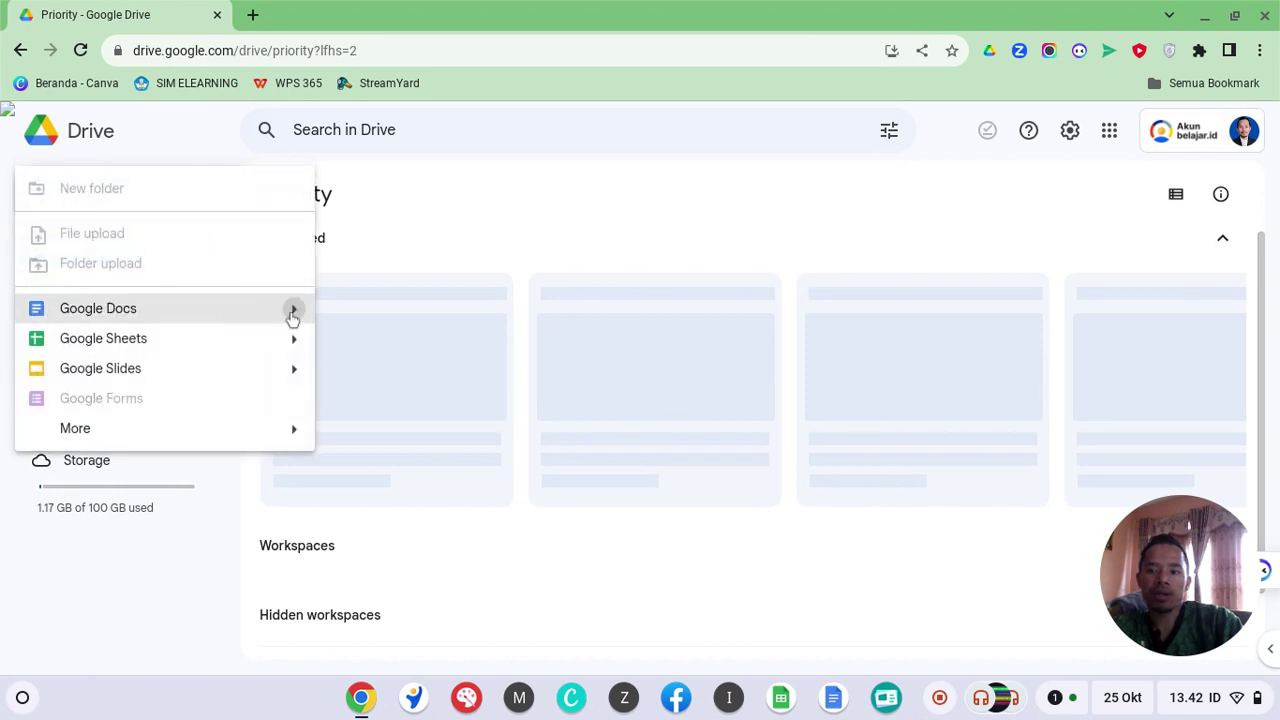
{"action": "mouse_move", "coordinate": [296, 340]}
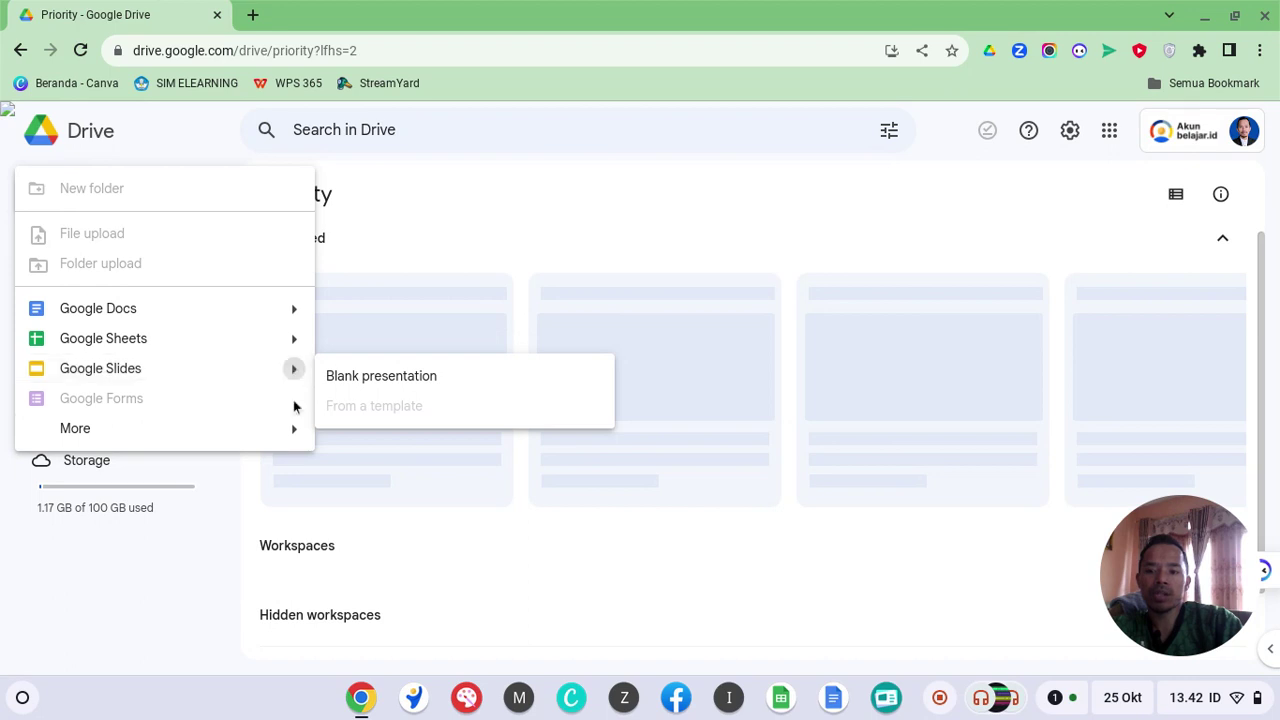
{"action": "mouse_move", "coordinate": [293, 440]}
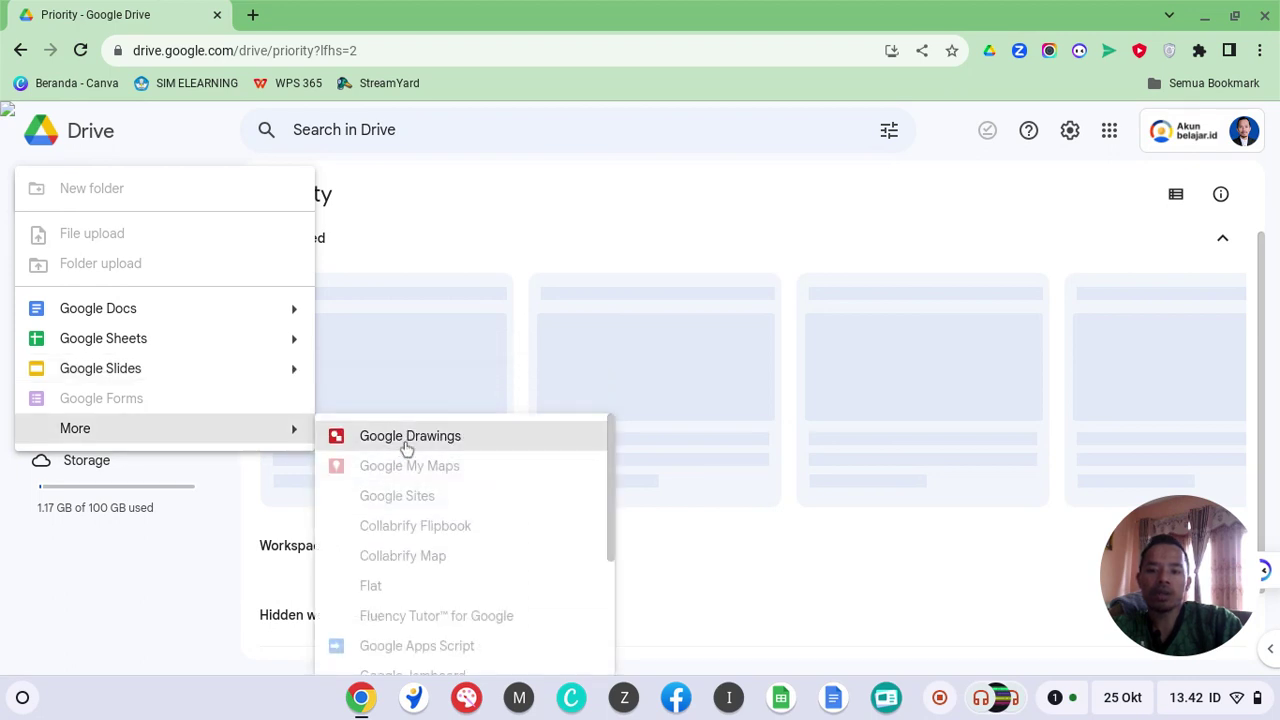
{"action": "scroll", "coordinate": [403, 483], "scroll_direction": "down", "scroll_amount": 3}
{"action": "scroll", "coordinate": [414, 470], "scroll_direction": "up", "scroll_amount": 3}
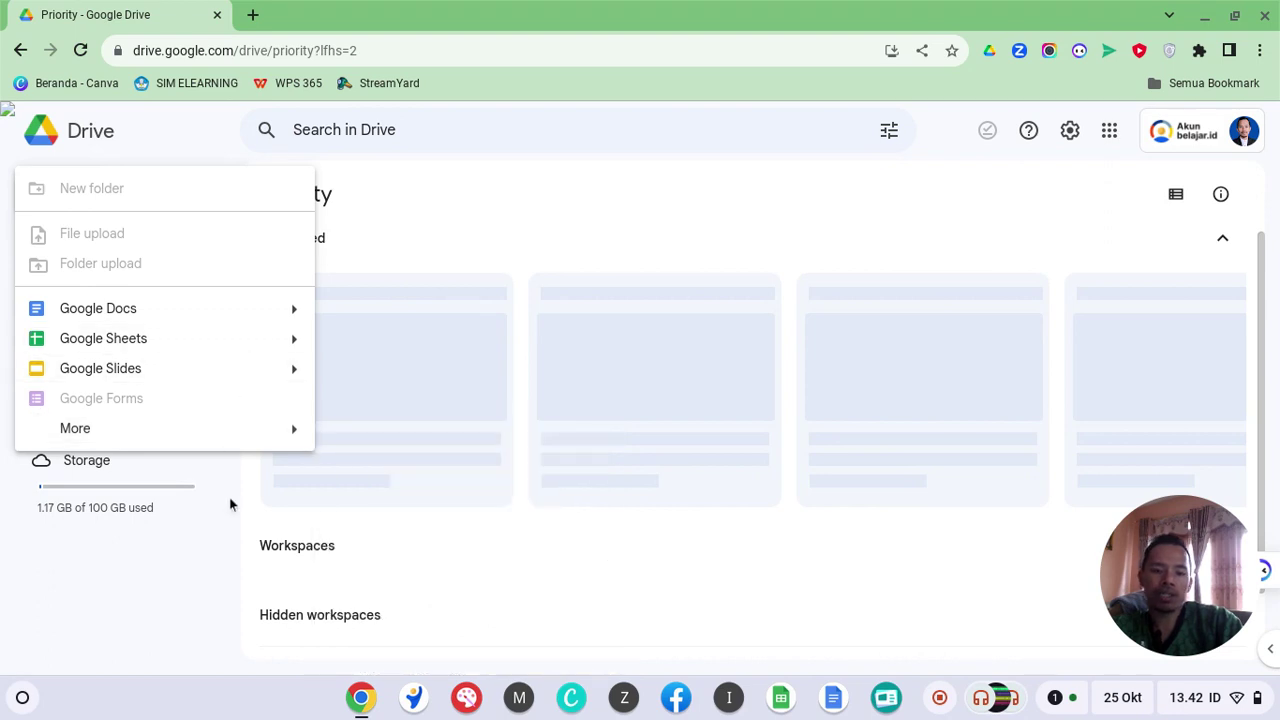
{"action": "left_click", "coordinate": [173, 550]}
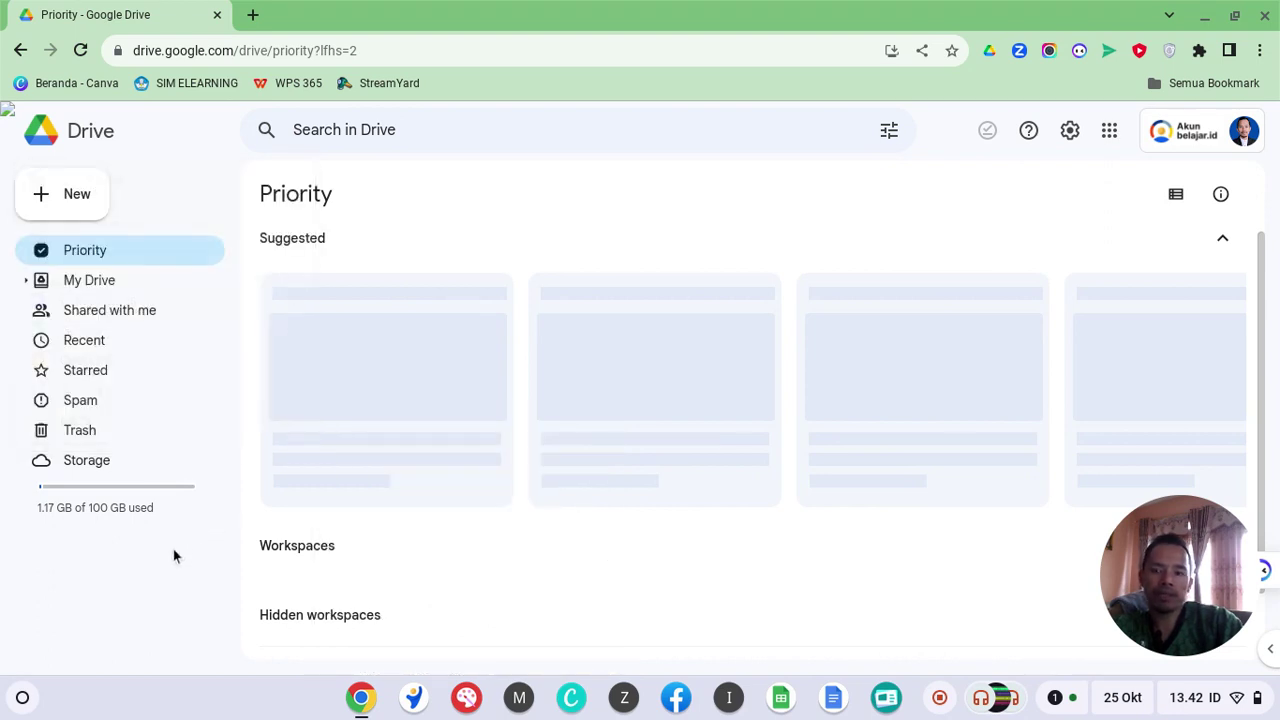